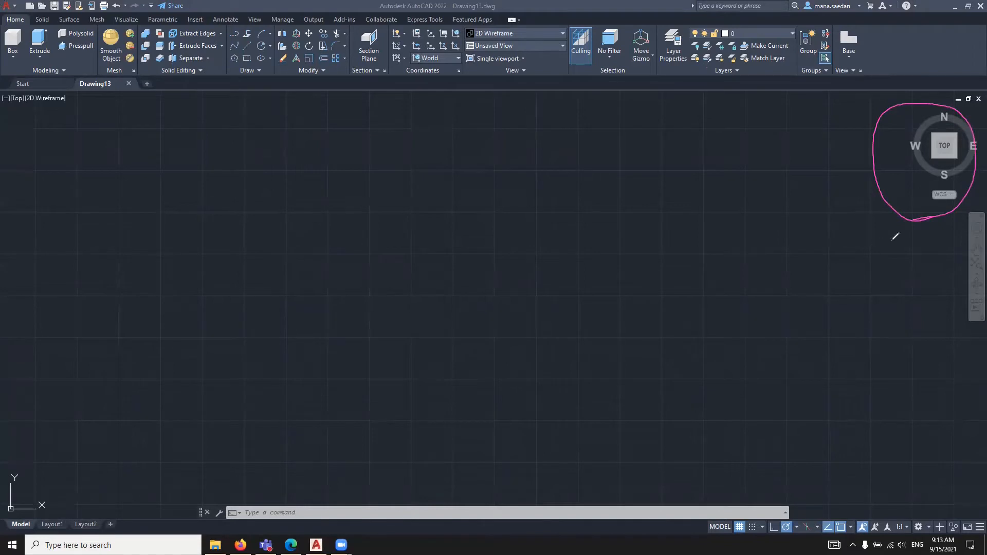
Handwrite the pink annotations "Navigator" and "Local frame" below the circled ViewCube
mouse_move(846, 238)
left_mouse_down()
mouse_move(846, 224)
mouse_move(854, 236)
mouse_move(866, 228)
mouse_move(897, 240)
mouse_move(897, 261)
mouse_move(914, 244)
mouse_move(942, 267)
left_mouse_up()
mouse_move(935, 249)
left_mouse_down()
mouse_move(948, 244)
mouse_move(961, 265)
mouse_move(963, 254)
left_mouse_up()
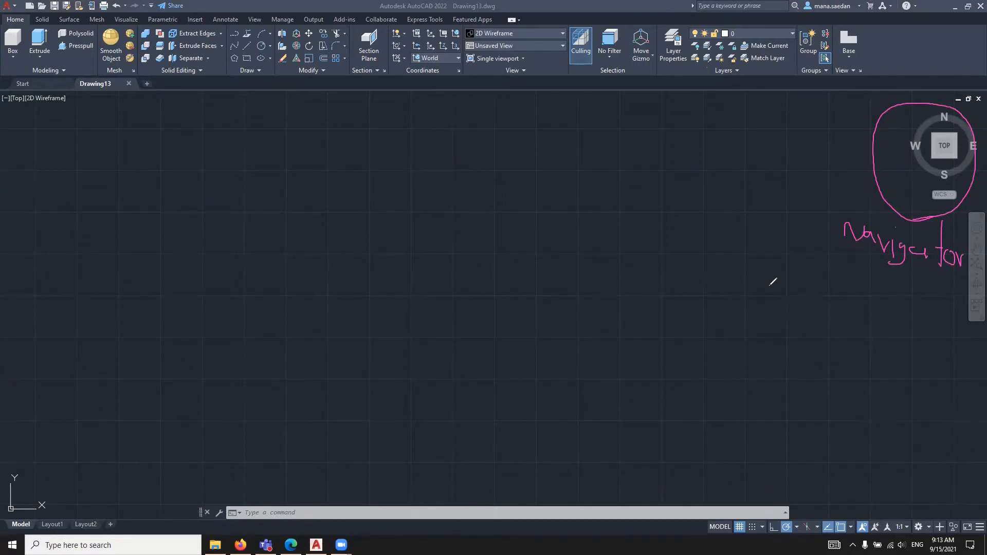
mouse_move(753, 250)
left_mouse_down()
mouse_move(763, 289)
mouse_move(776, 263)
mouse_move(821, 305)
left_mouse_up()
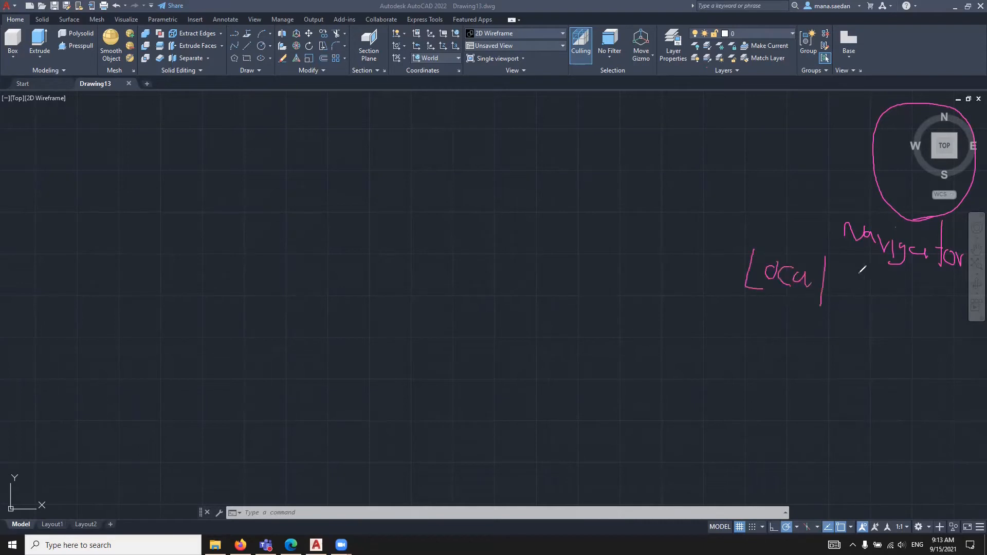
mouse_move(861, 268)
left_mouse_down()
mouse_move(840, 315)
mouse_move(882, 290)
left_mouse_up()
left_click_drag(833, 312, 871, 312)
mouse_move(870, 338)
left_mouse_down()
mouse_move(880, 320)
mouse_move(886, 333)
mouse_move(914, 339)
mouse_move(942, 364)
left_mouse_up()
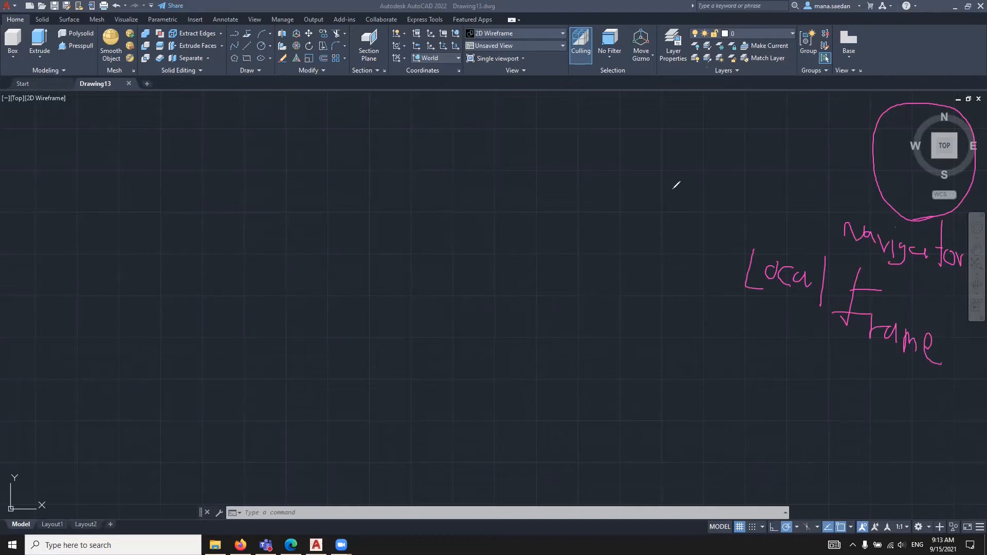
Annotate the view preset in red with a circle, an arrow and the handwritten label "Global frame"
left_click(623, 464)
mouse_move(566, 43)
left_mouse_down()
mouse_move(471, 37)
mouse_move(454, 51)
left_mouse_up()
mouse_move(533, 53)
left_mouse_down()
mouse_move(571, 46)
mouse_move(566, 38)
left_mouse_up()
mouse_move(507, 139)
left_mouse_down()
mouse_move(507, 59)
mouse_move(498, 55)
mouse_move(514, 57)
left_mouse_up()
mouse_move(442, 158)
left_mouse_down()
mouse_move(434, 171)
mouse_move(468, 191)
mouse_move(487, 174)
mouse_move(496, 189)
mouse_move(536, 200)
left_mouse_up()
left_click_drag(552, 149, 555, 194)
left_click_drag(615, 135, 607, 225)
mouse_move(589, 191)
left_mouse_down()
mouse_move(664, 180)
mouse_move(667, 203)
mouse_move(691, 190)
mouse_move(706, 211)
left_mouse_up()
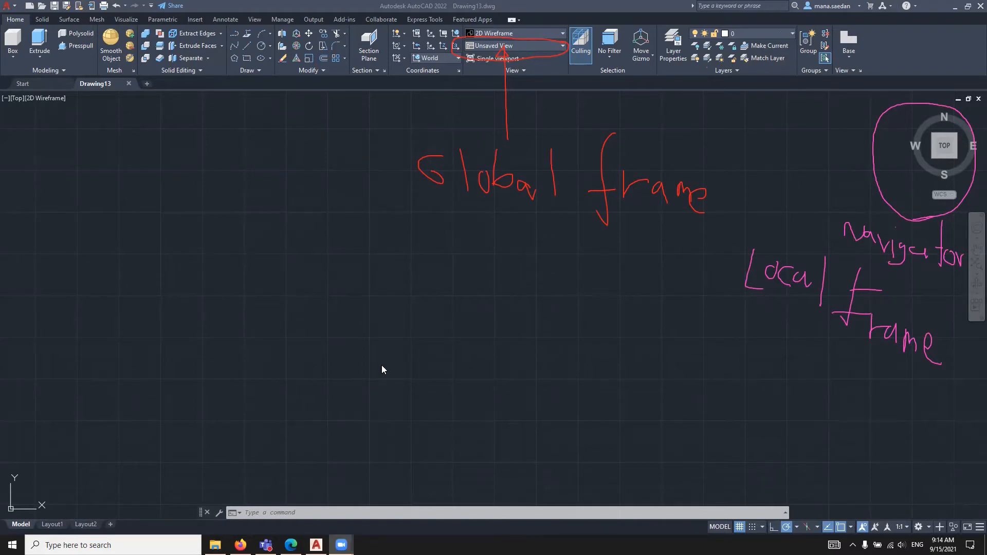
left_click(388, 405)
type("uc")
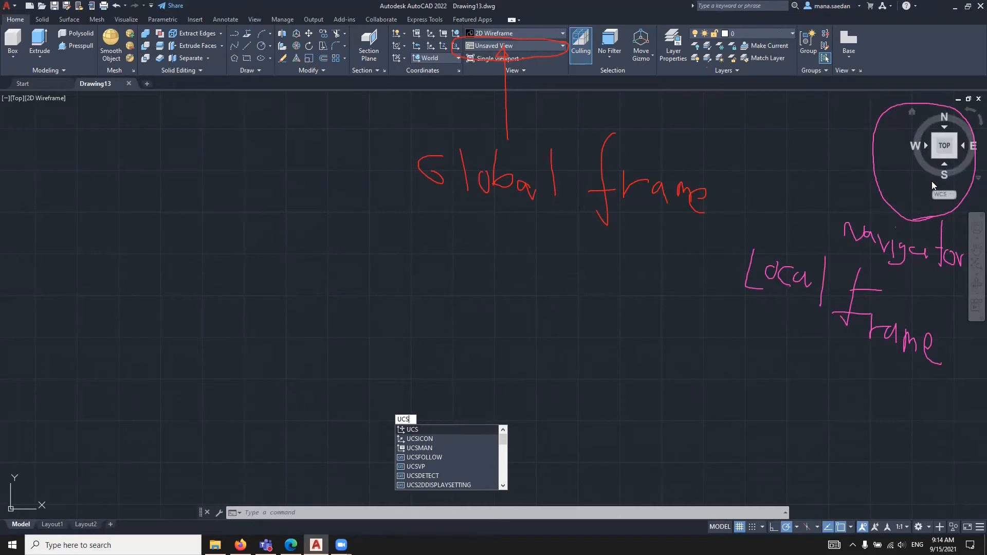
key("Escape")
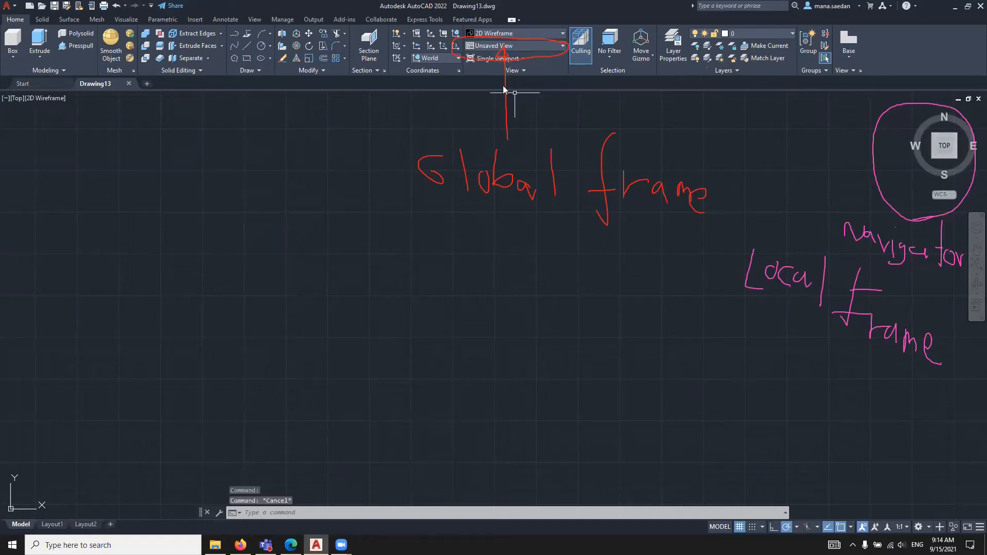
scroll(523, 279, "down", 2)
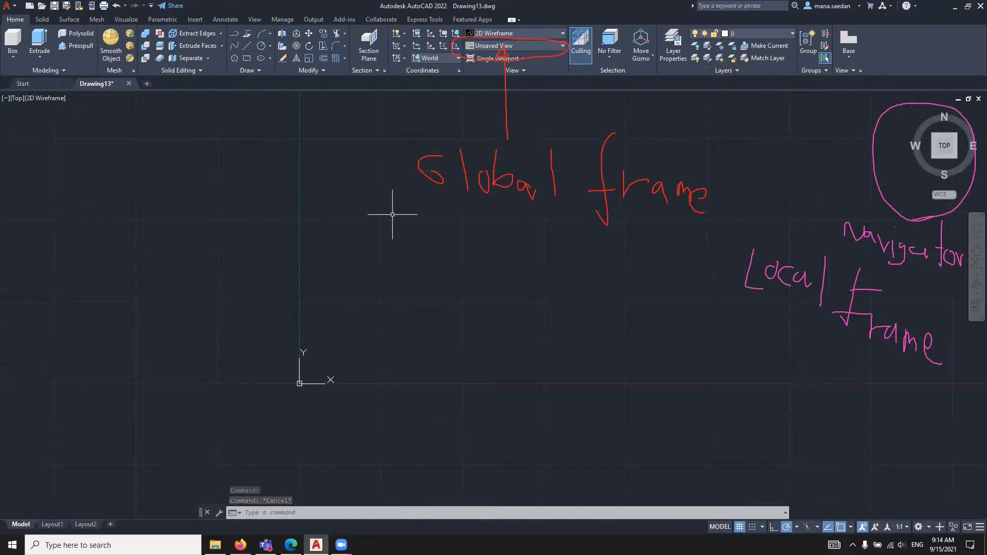
scroll(392, 215, "up", 2)
scroll(392, 215, "down", 2)
middle_click_drag(397, 225, 377, 187)
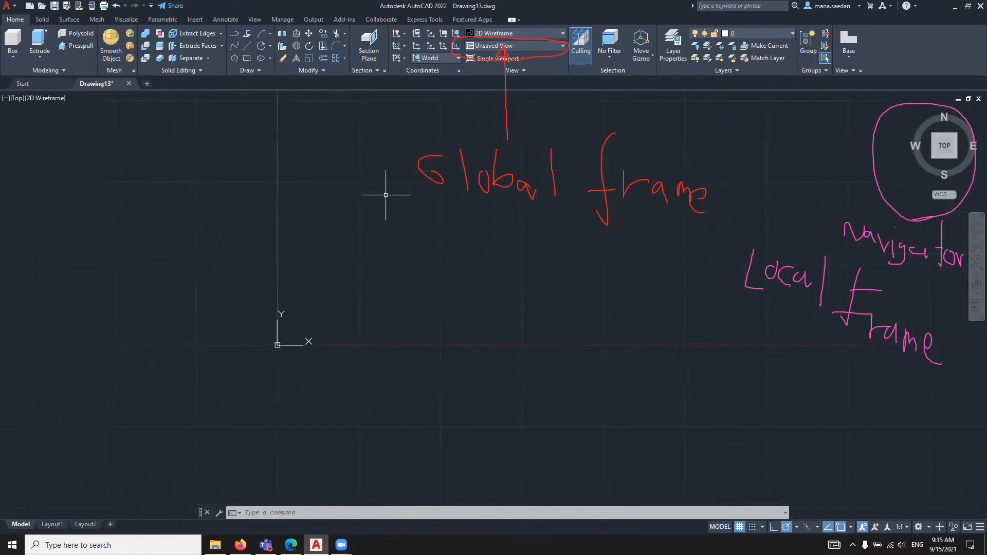
left_click(703, 501)
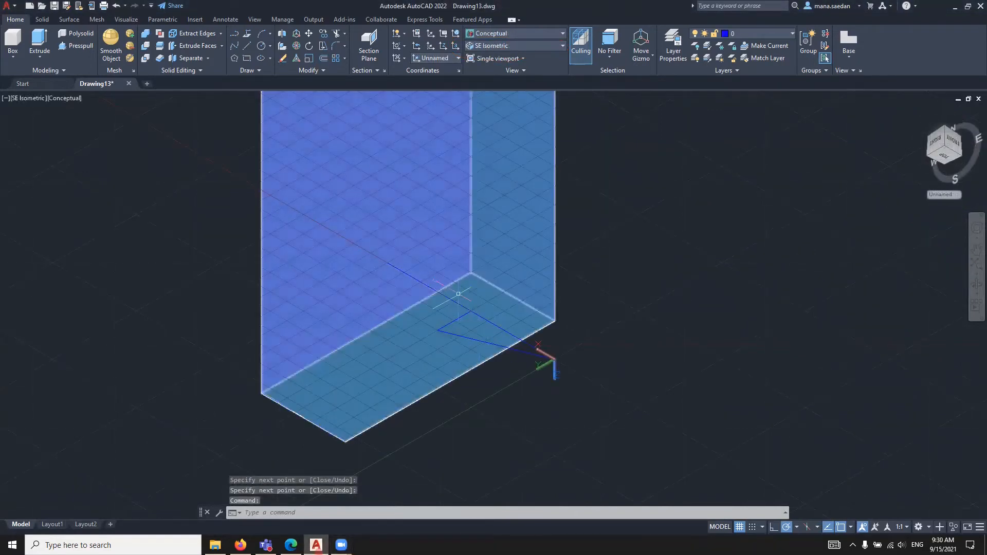
right_click(440, 238)
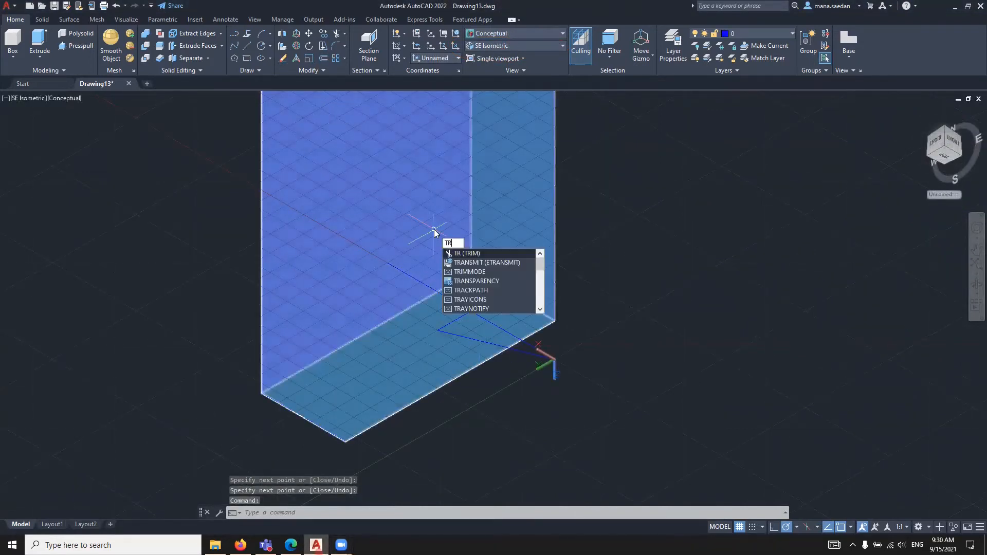
key("Escape")
key("Escape")
key("Escape")
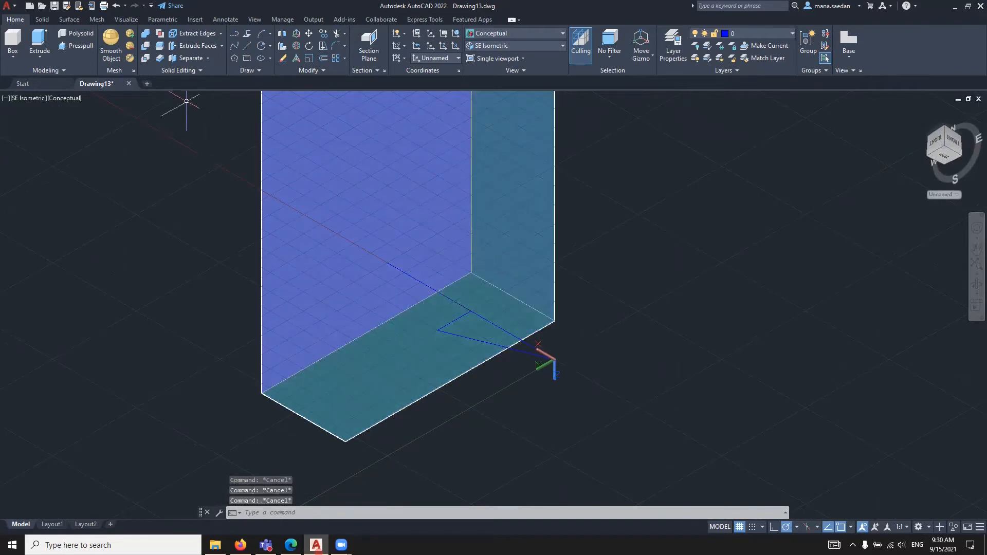
left_click(87, 46)
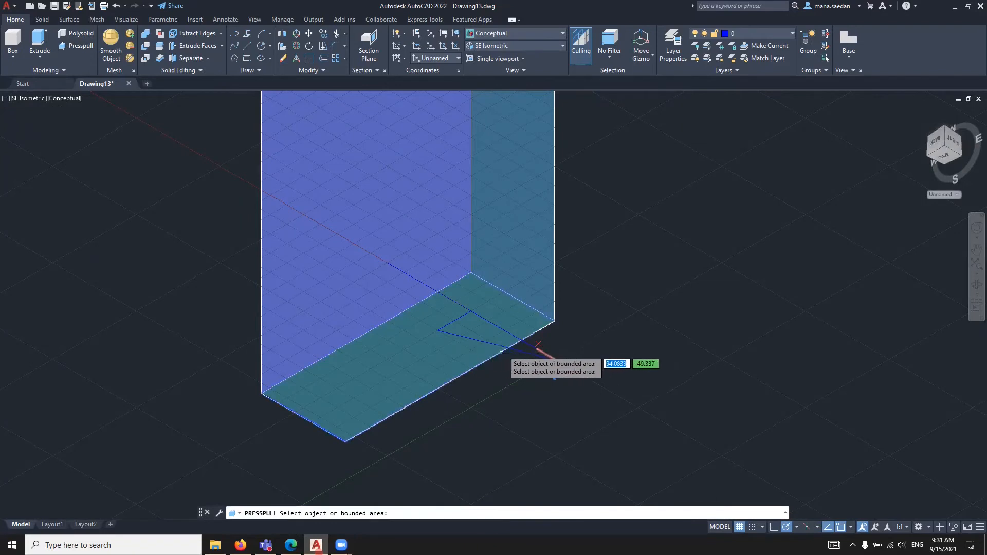
left_click(517, 348)
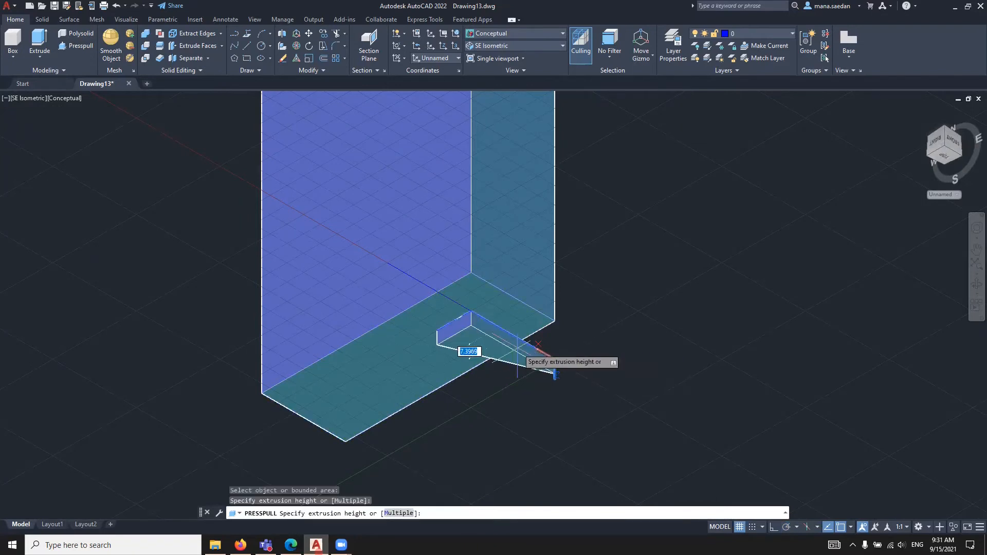
key("Escape")
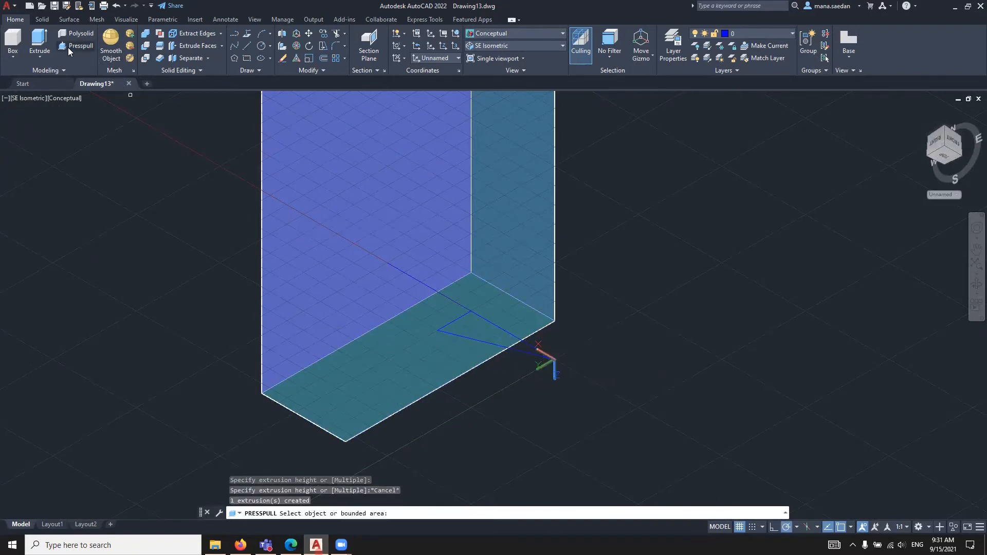
Press-pull the triangular profile beside the block by 40 to form a solid wedge
left_click(67, 48)
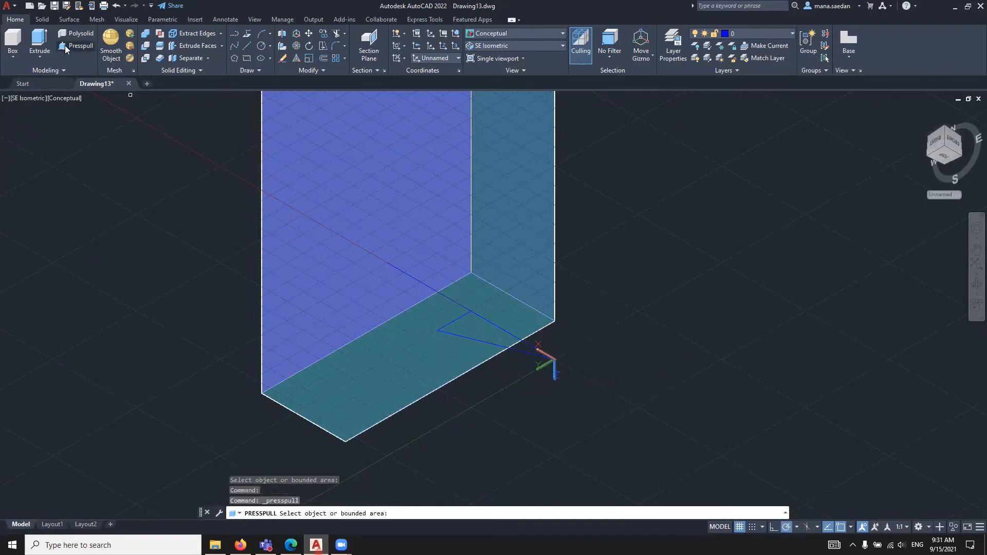
left_click(522, 349)
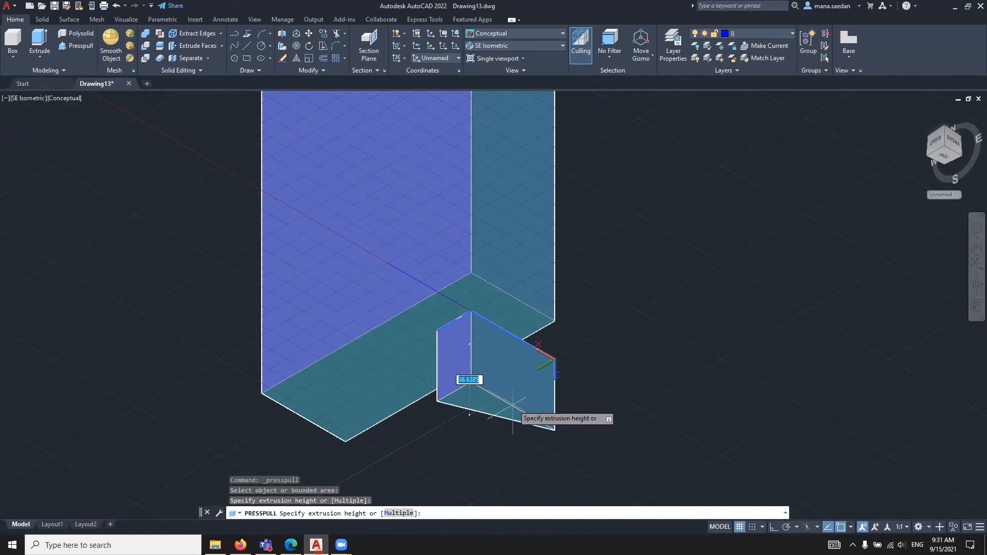
type("40")
key("Return")
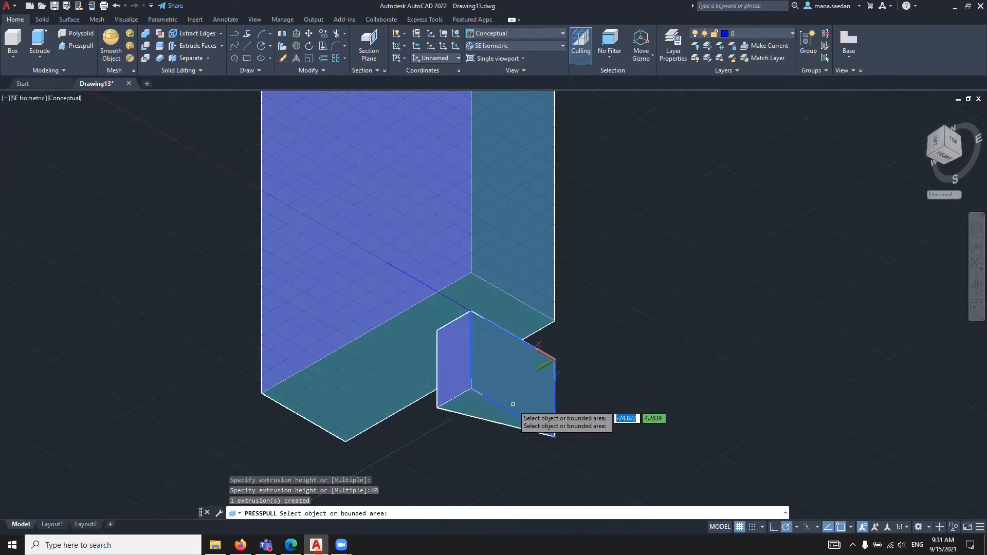
key("Return")
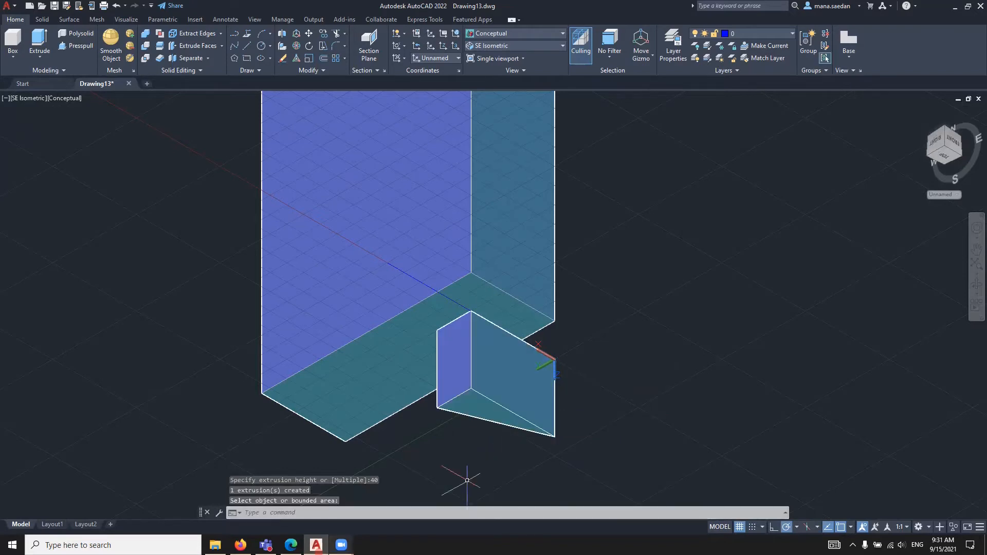
Check the wedge against the notch in the exercise PDF, and reorient the model to an SE Isometric view
left_click(291, 545)
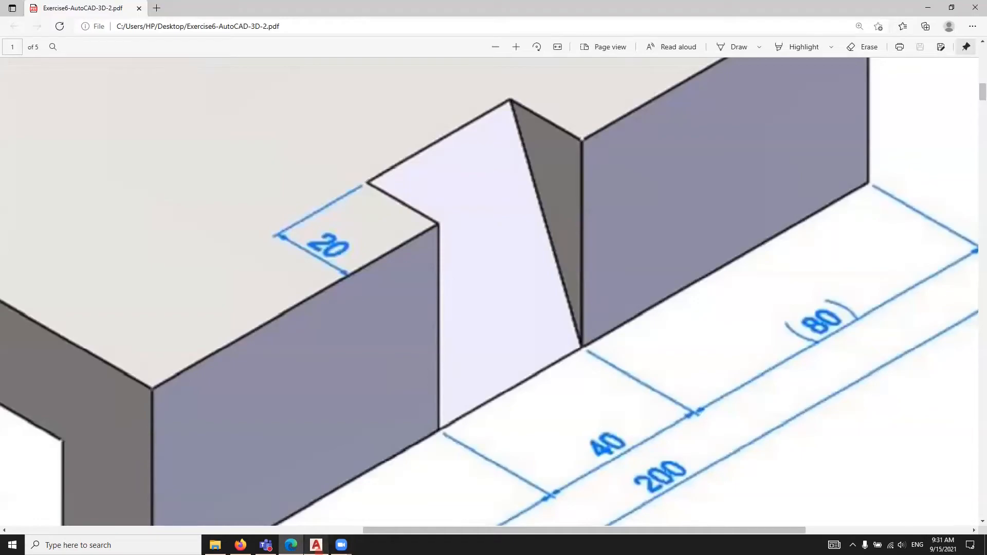
left_click(316, 545)
scroll(509, 376, "up", 2)
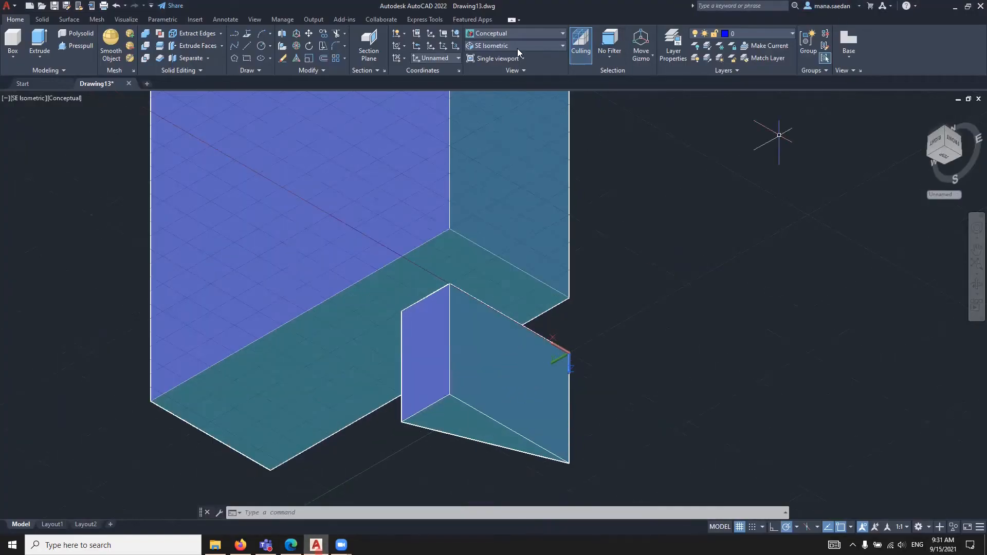
left_click(517, 49)
left_click(509, 129)
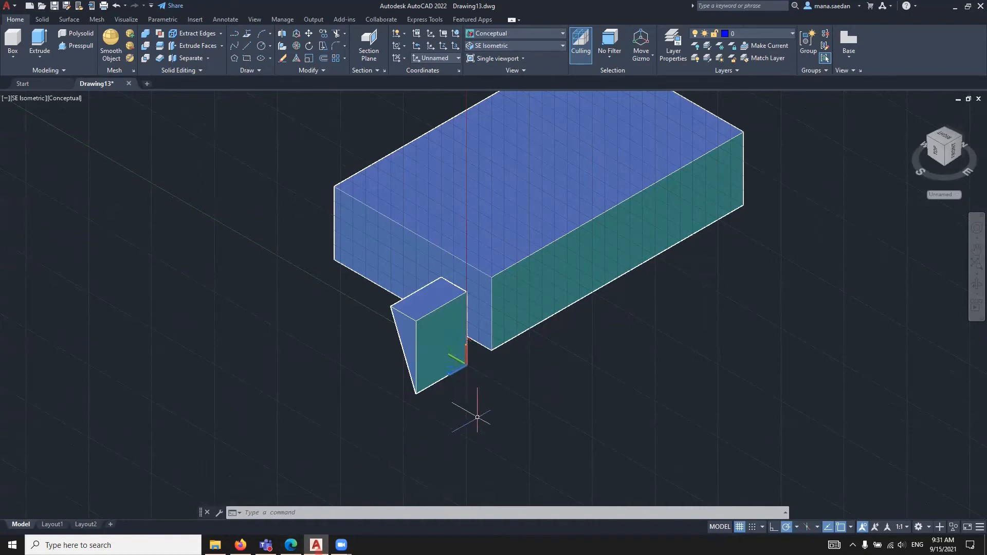
Move the wedge from its lower outer corner 140 along the block's bottom edge, checking the notch dimensions in the exercise PDF
type("mo")
key("Down")
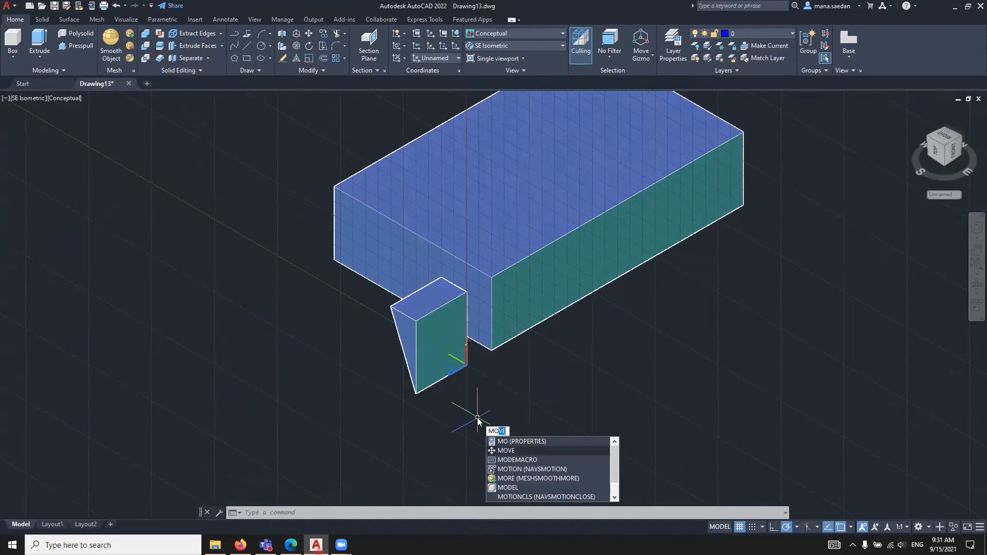
key("Return")
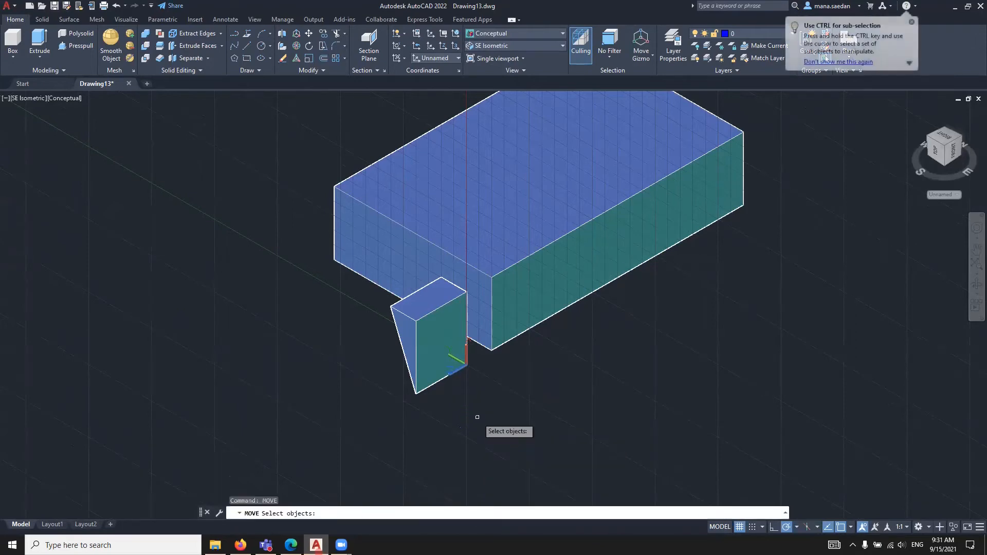
left_click(438, 360)
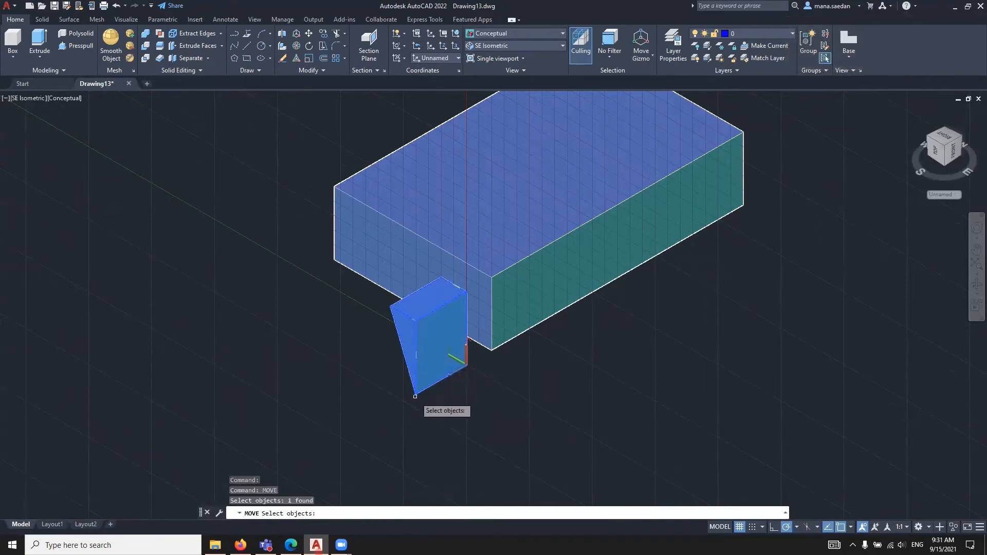
key("Return")
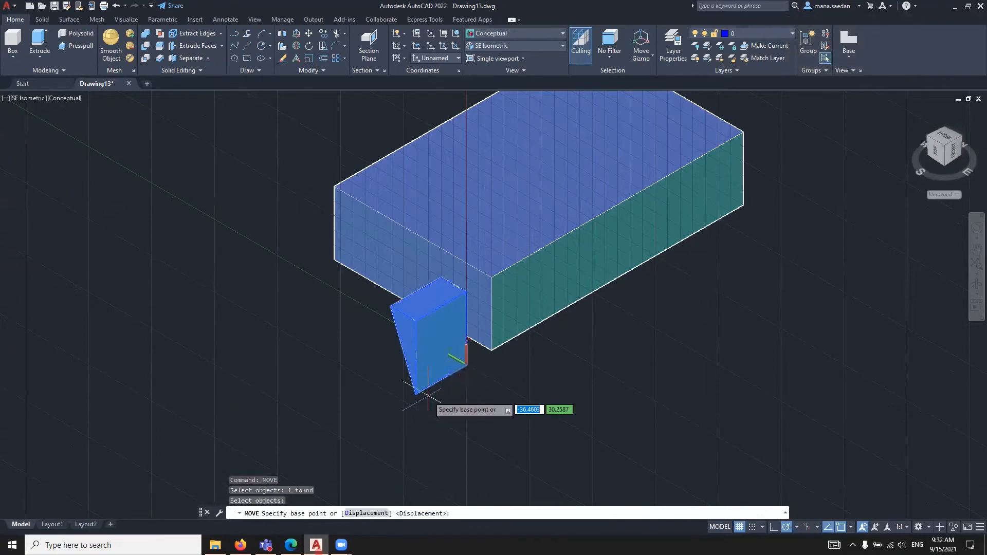
scroll(428, 395, "up", 3)
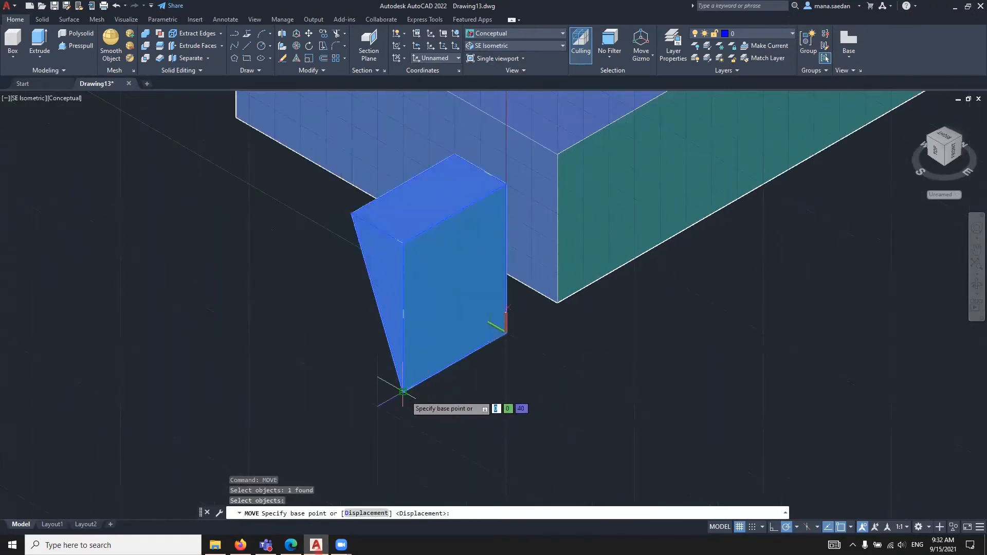
left_click(403, 391)
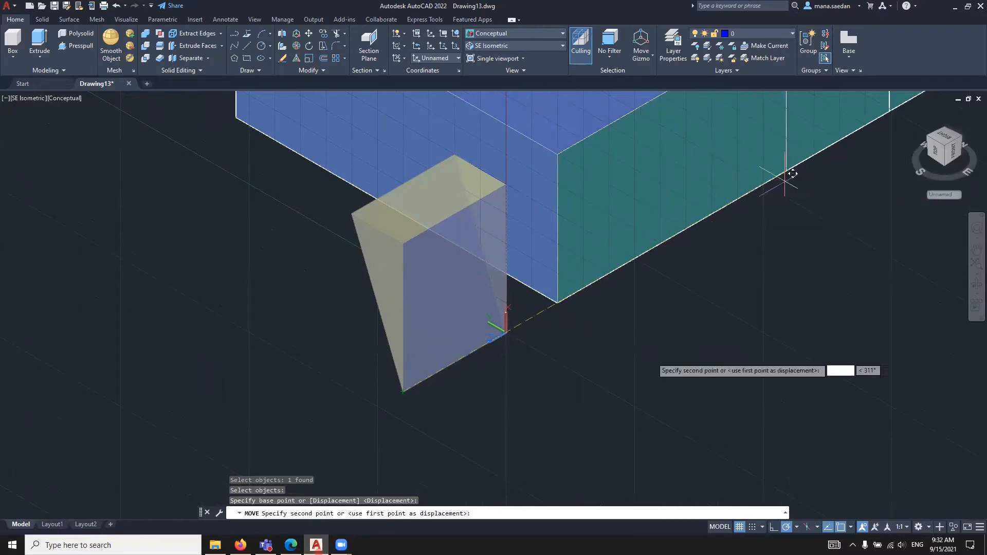
left_click(292, 545)
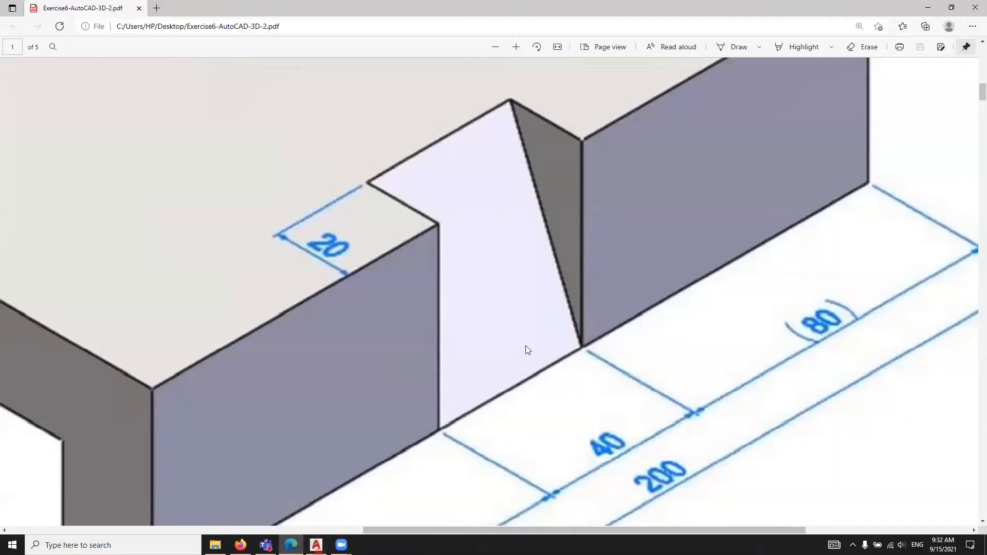
scroll(528, 350, "down", 3)
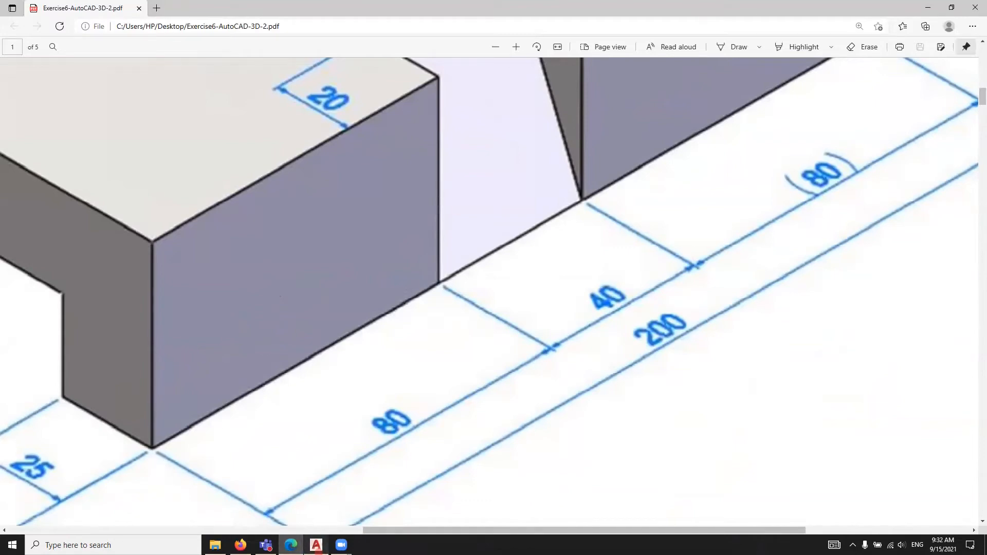
mouse_move(291, 545)
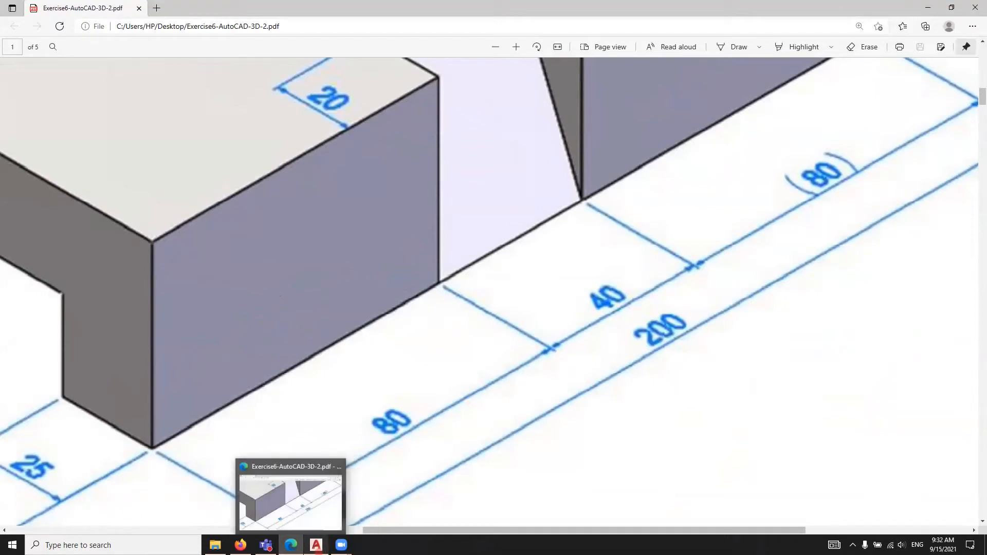
left_click(316, 545)
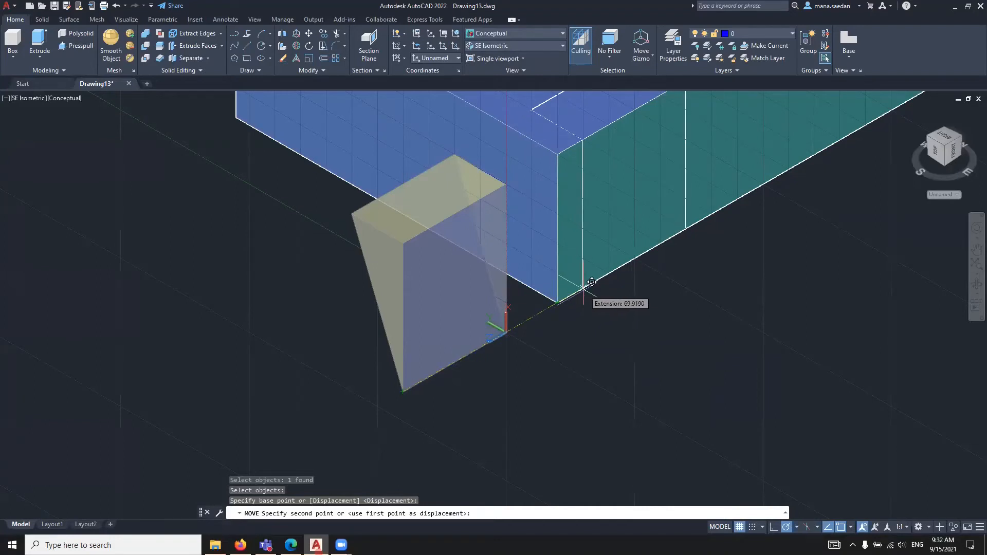
type("140")
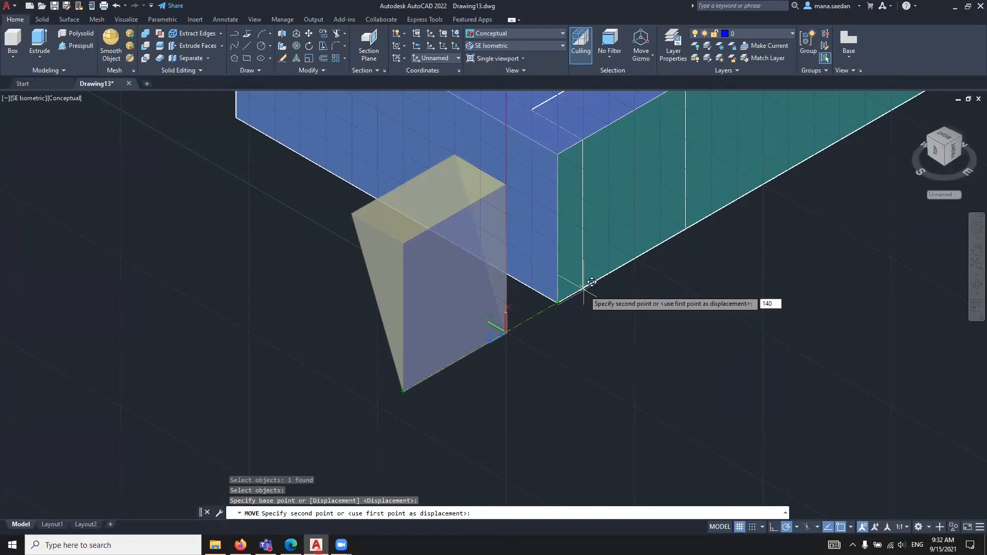
key("Return")
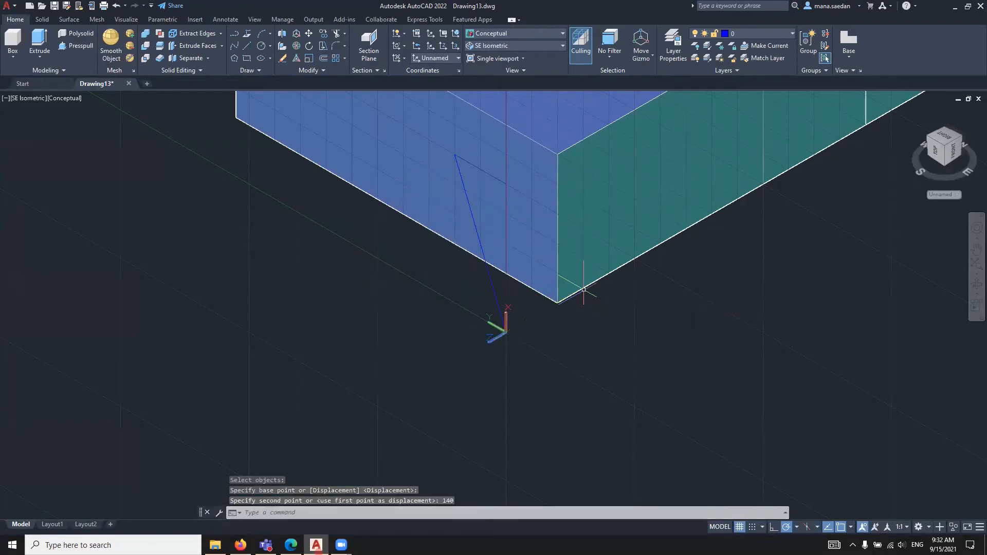
key("space")
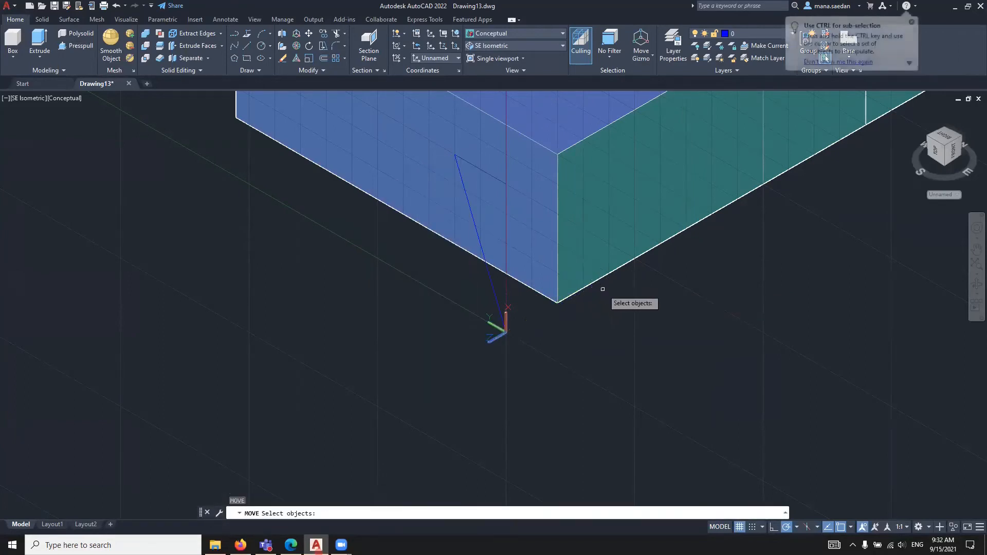
scroll(604, 285, "down", 3)
scroll(682, 219, "up", 1)
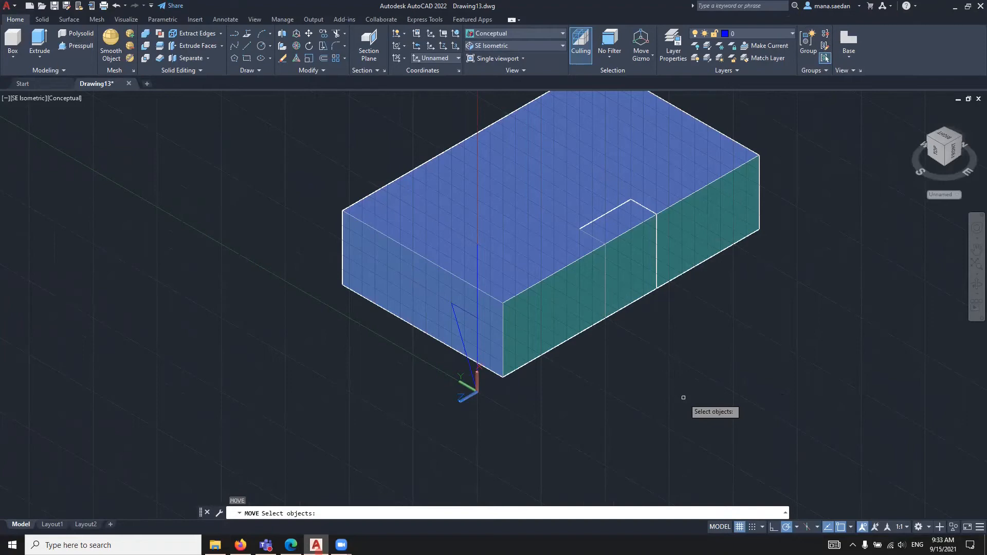
type("s")
key("Escape")
key("Escape")
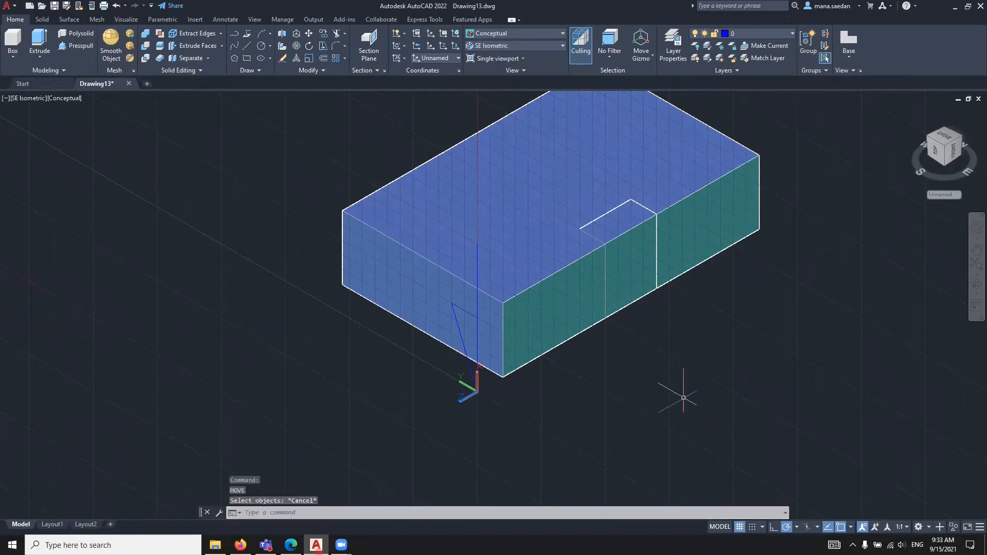
Try to subtract the wedge from the block with the Subtract command
type("s")
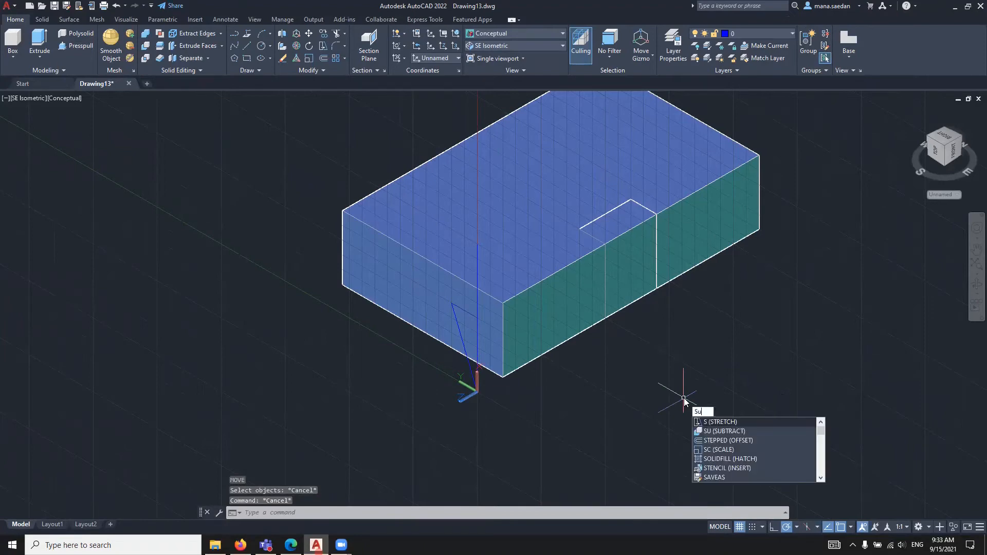
type("u")
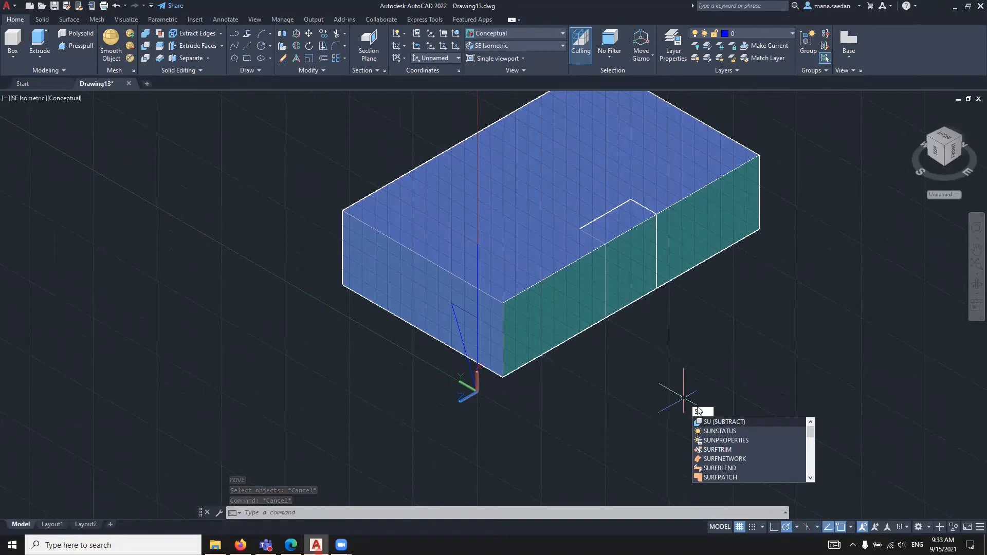
left_click(712, 422)
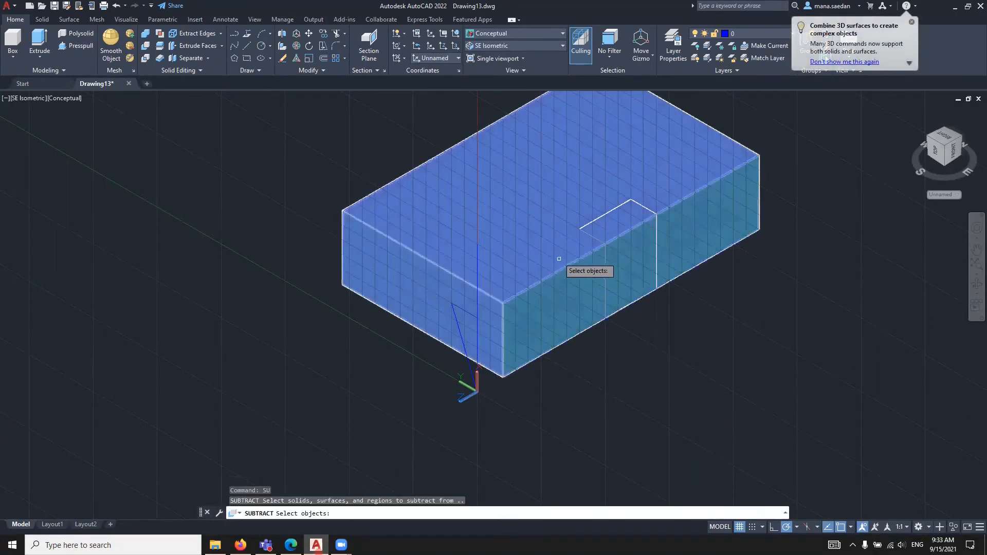
left_click(526, 233)
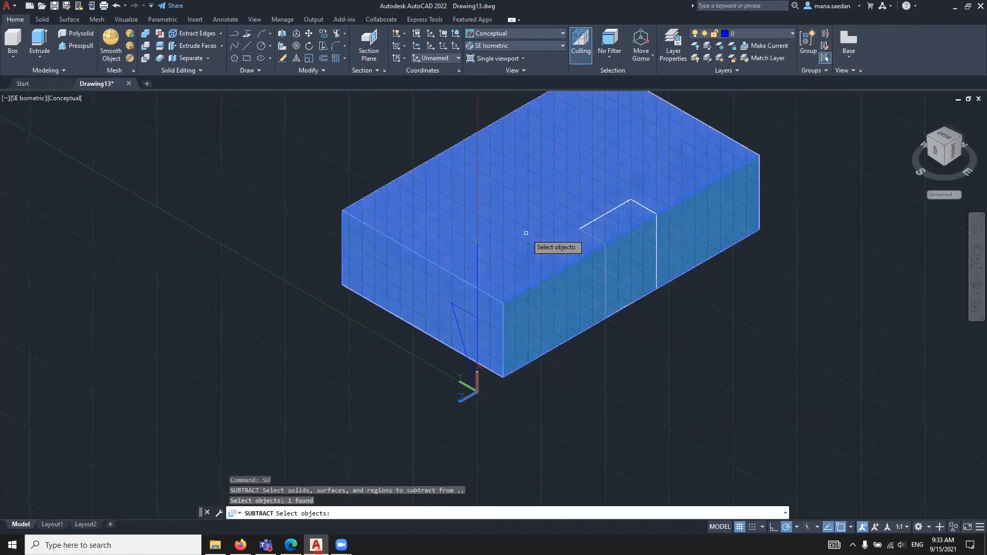
key("Return")
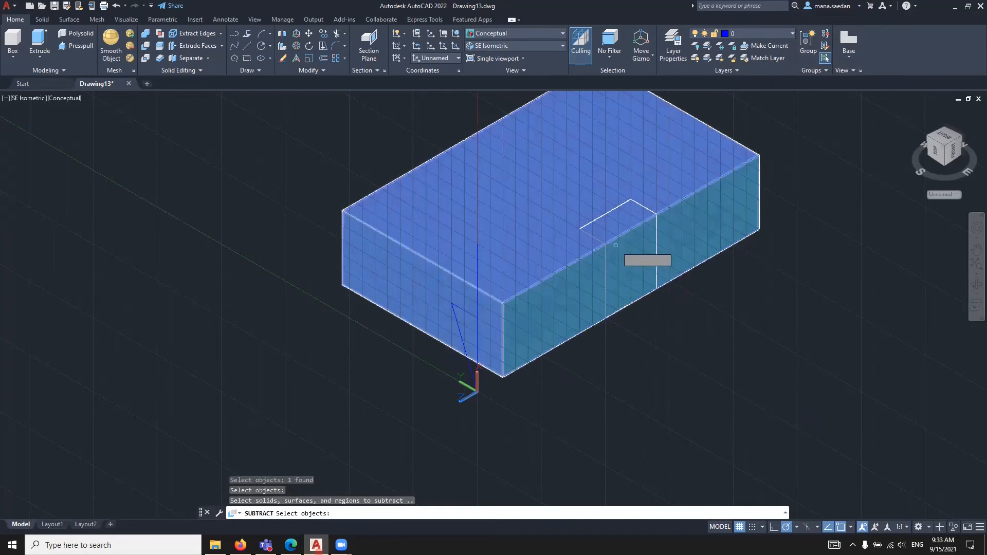
left_click(619, 252)
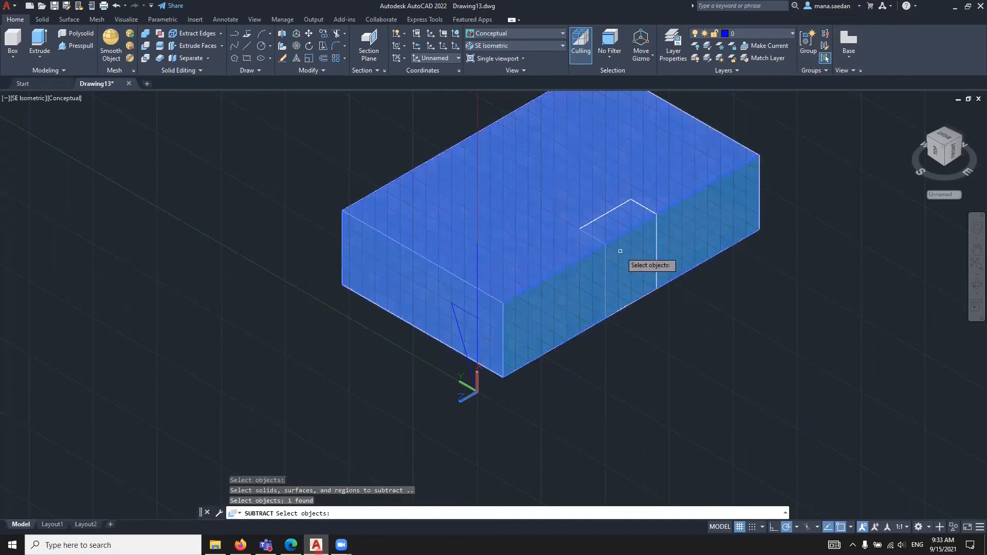
key("Return")
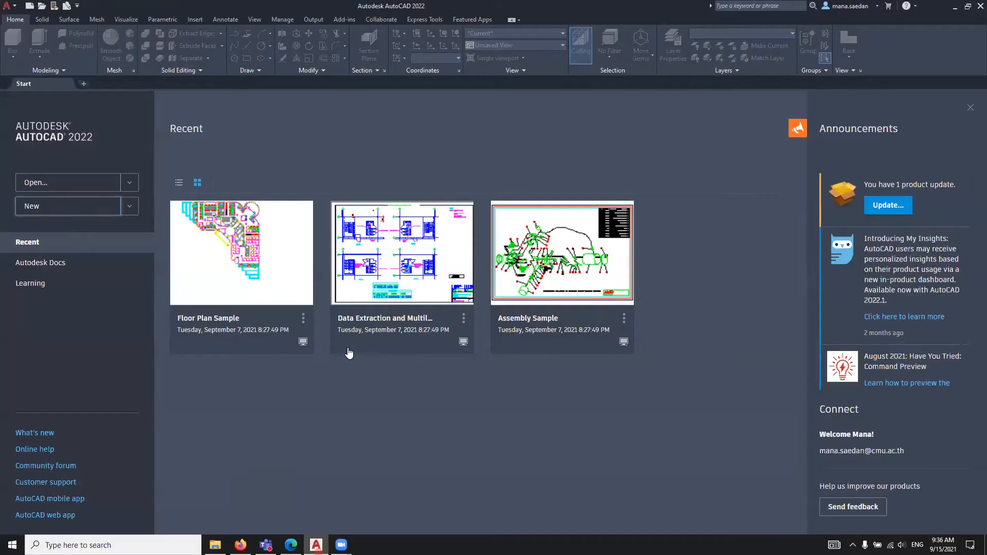
Start a new drawing and set the color of layer 0 to red
key("ctrl+n")
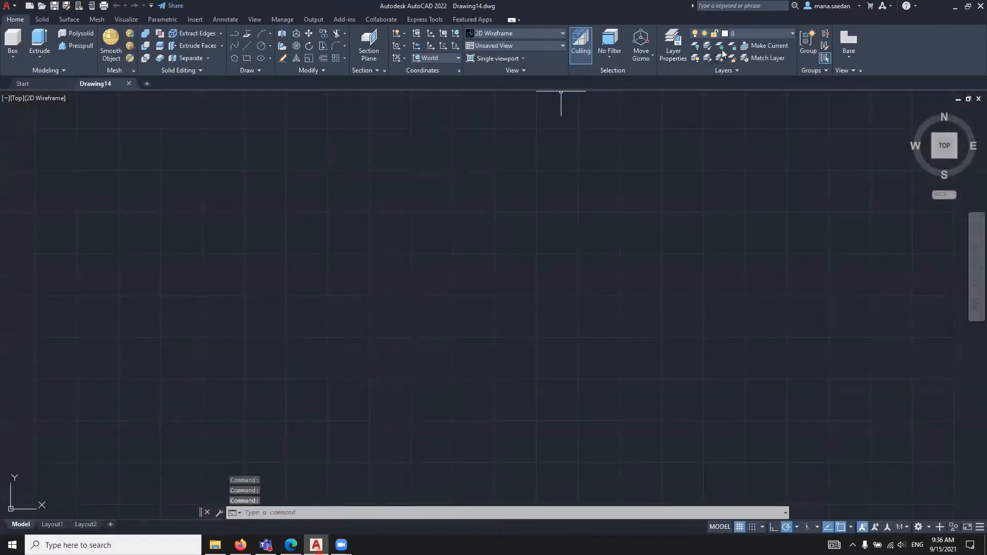
left_click(674, 41)
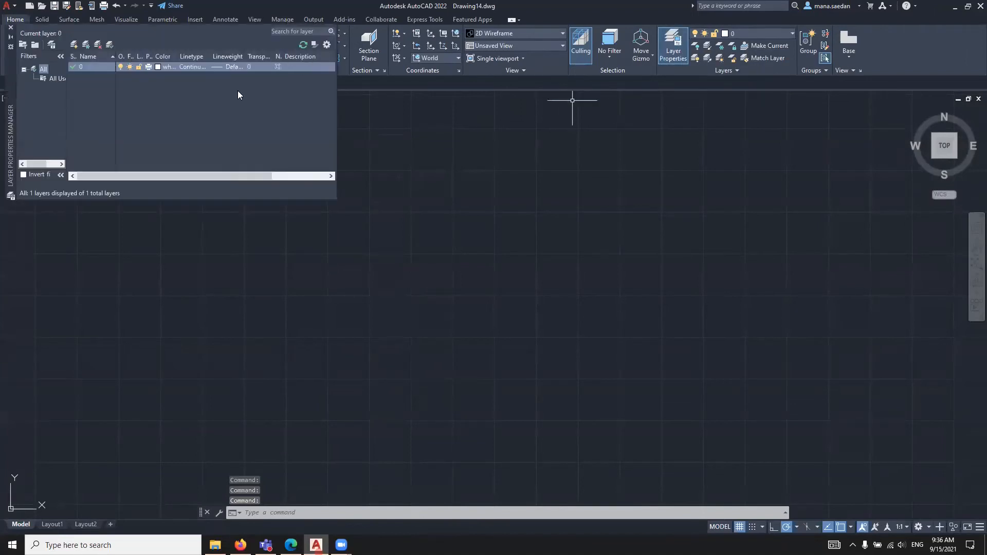
left_click(158, 68)
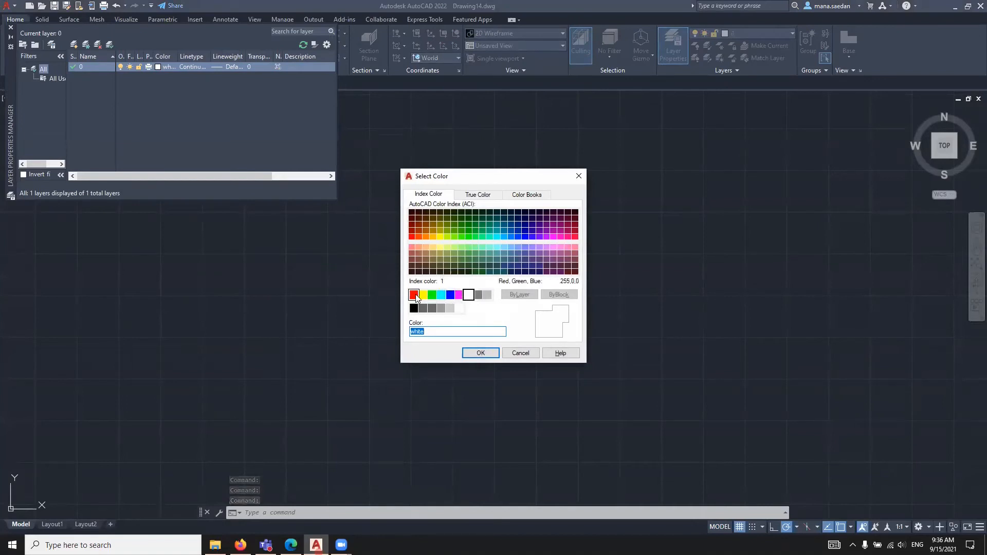
left_click(413, 295)
left_click(479, 353)
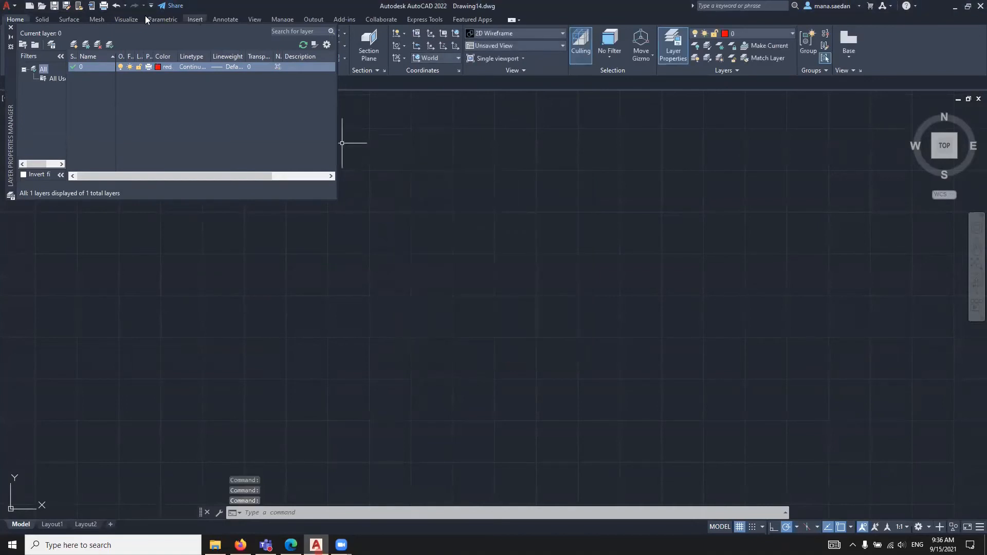
left_click(10, 28)
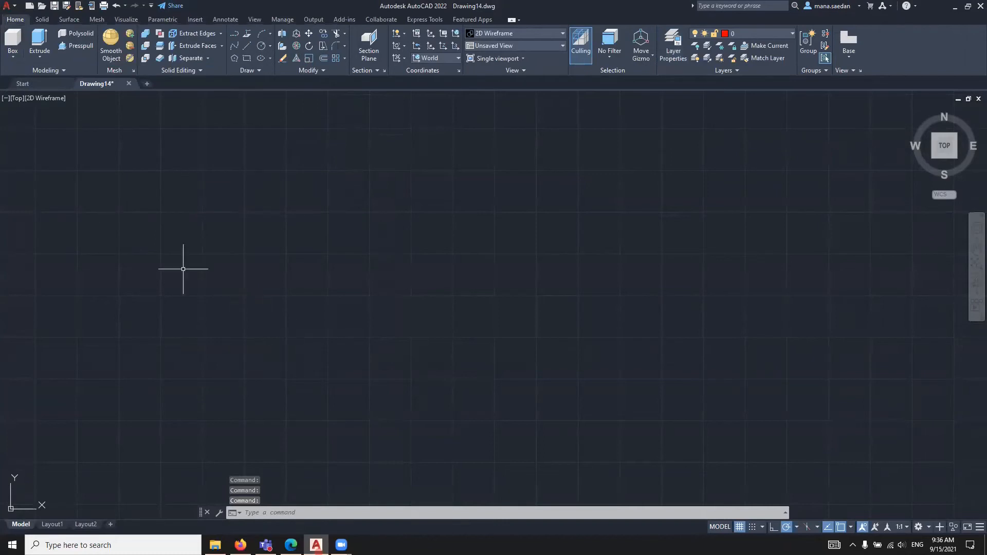
In the Top view, draw the first edge of the base outline from 0,0, 125 long in the X direction
left_click(497, 46)
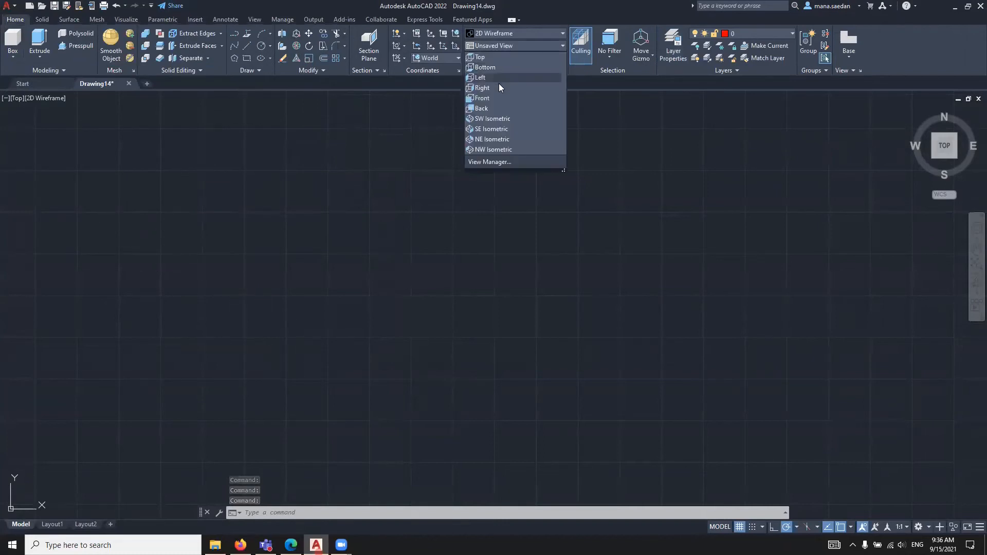
left_click(504, 57)
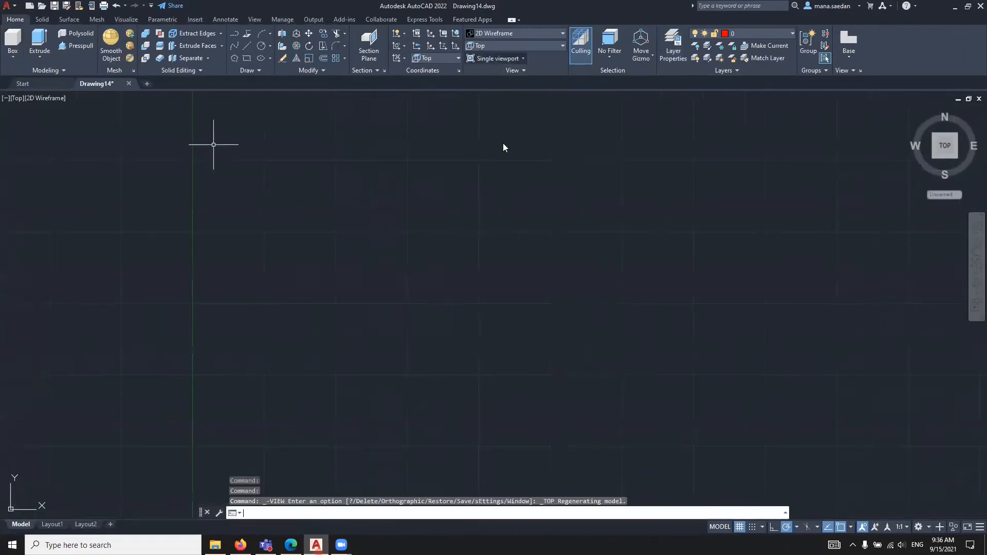
middle_click_drag(441, 294, 439, 265)
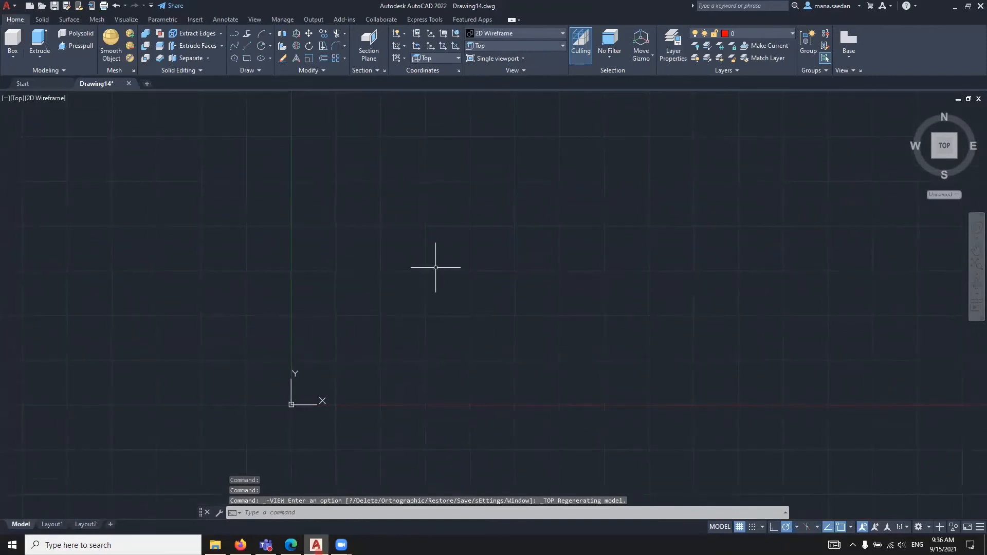
type("l")
key("Return")
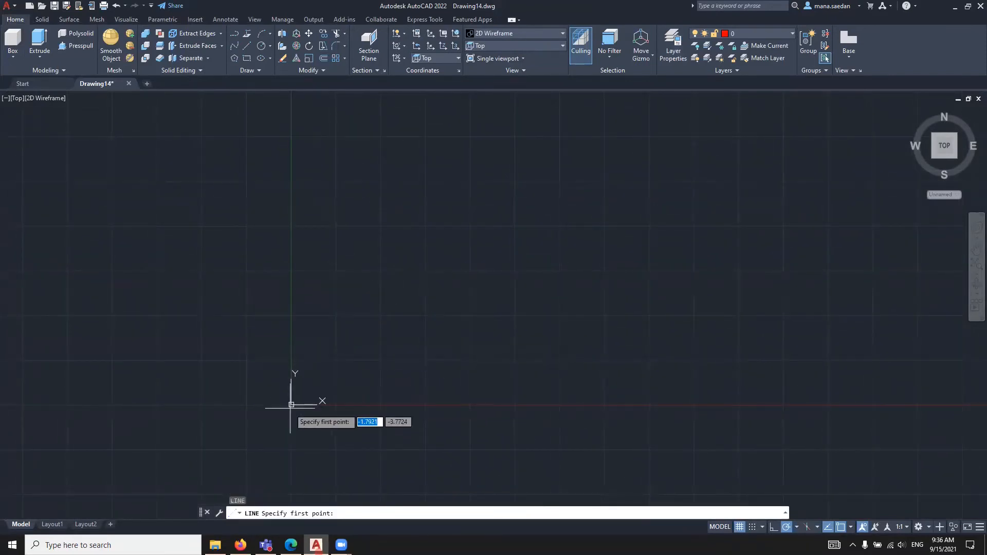
type("0,0")
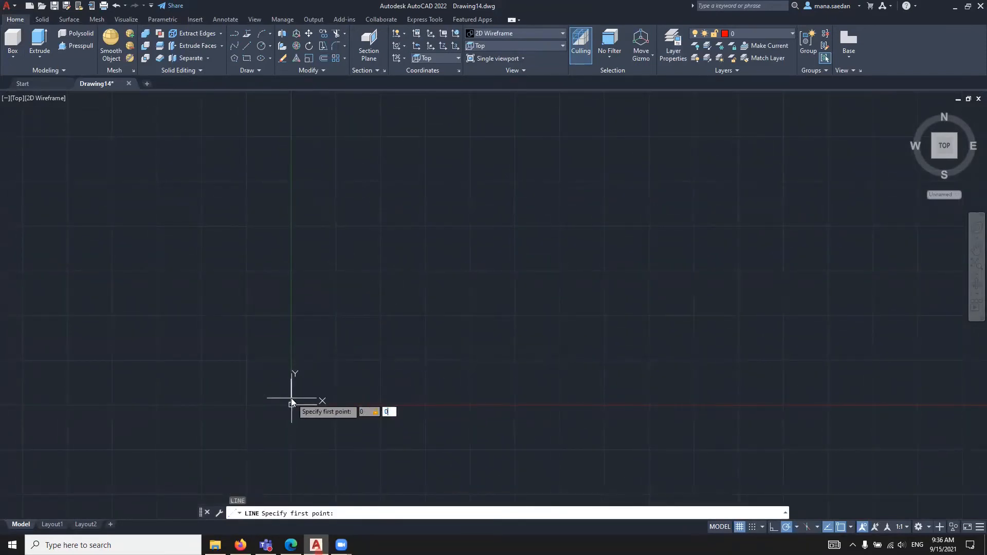
key("Return")
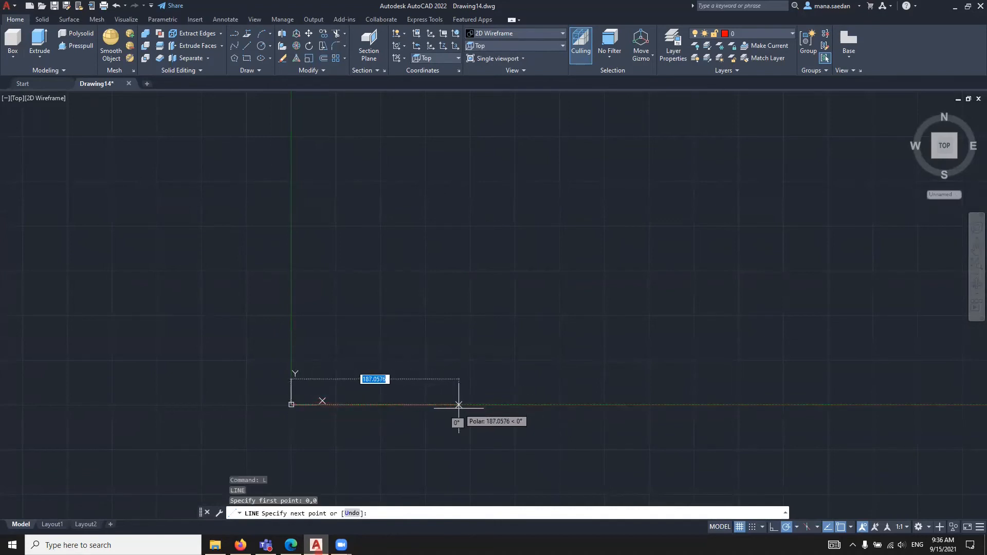
type("1")
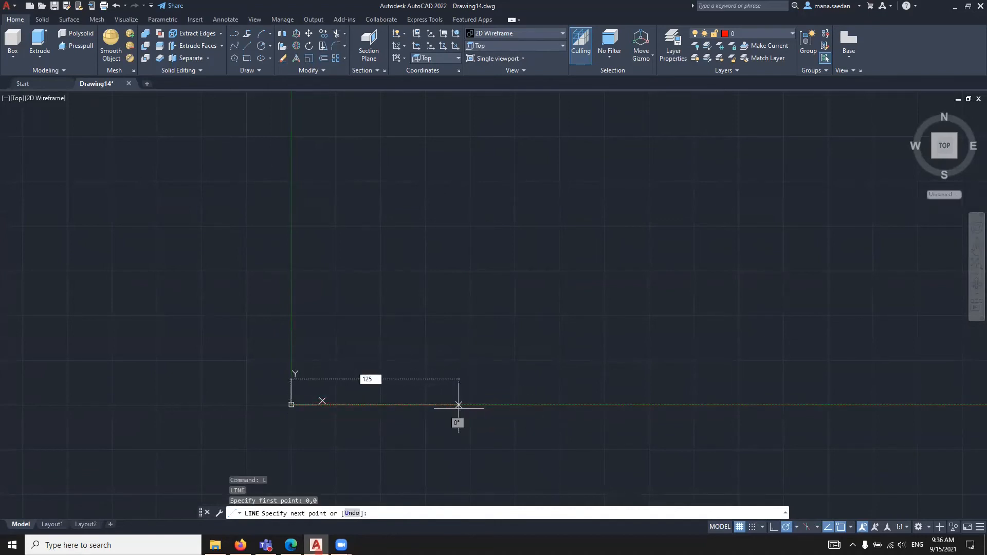
type("25")
key("Return")
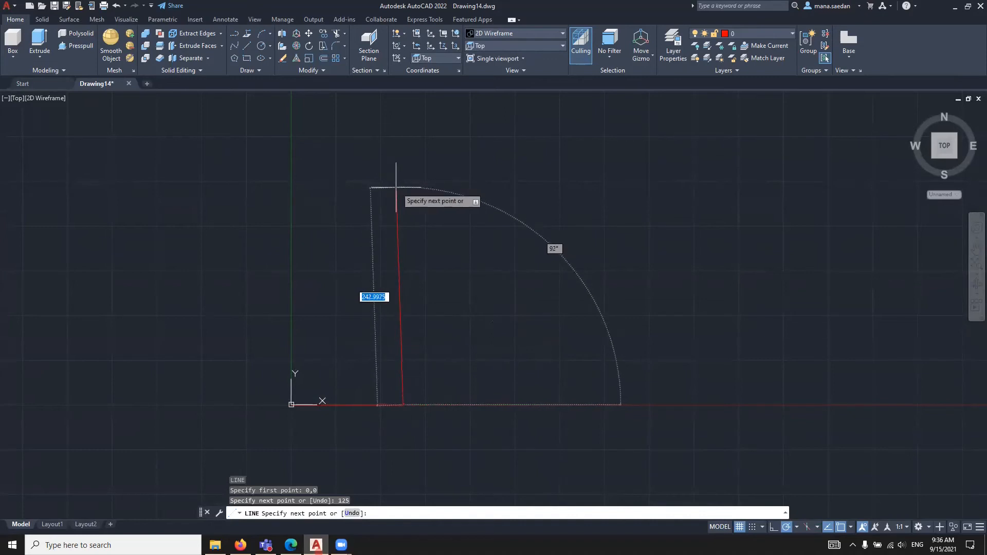
Continue the outline with a 200 edge in the Y direction and a 125 edge back, and close it at the origin
type("20")
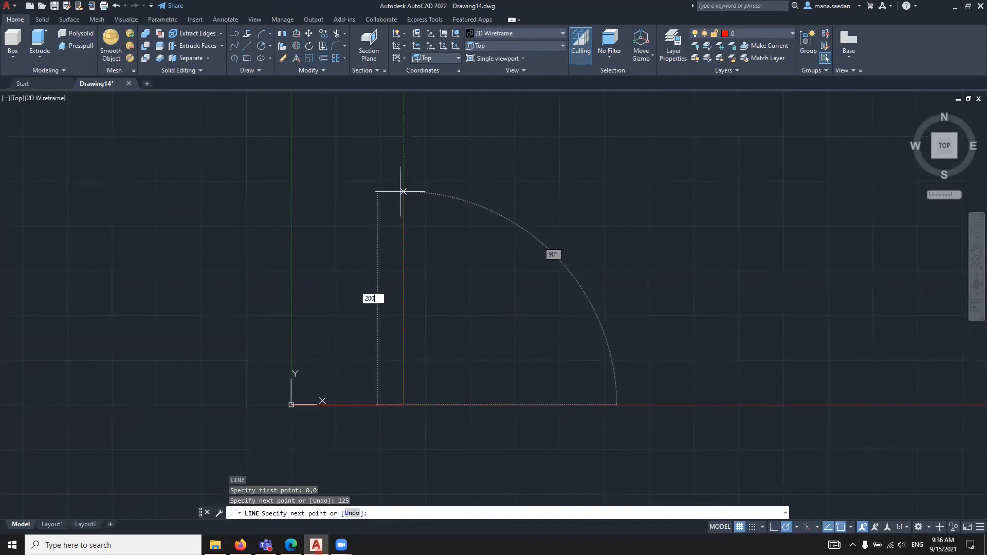
type("0")
key("Return")
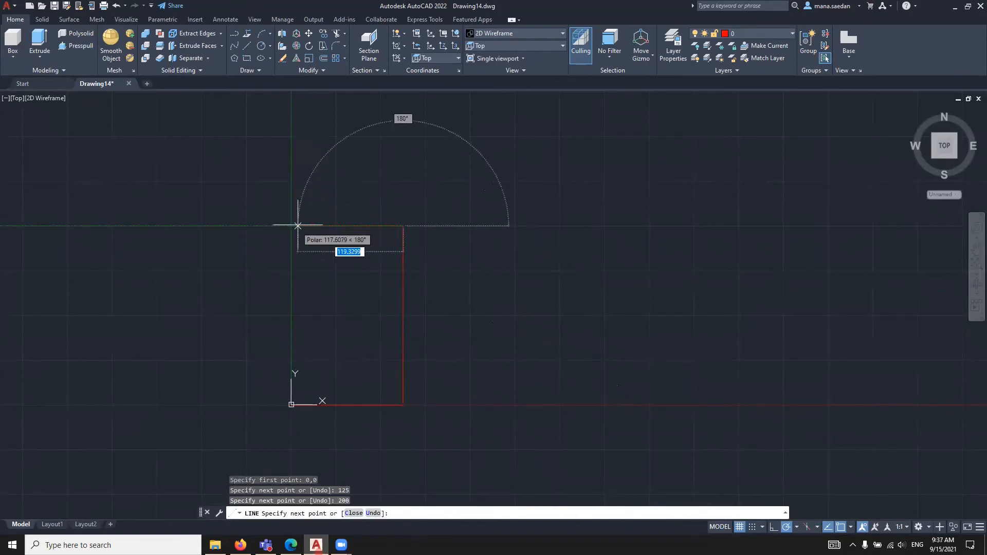
type("125")
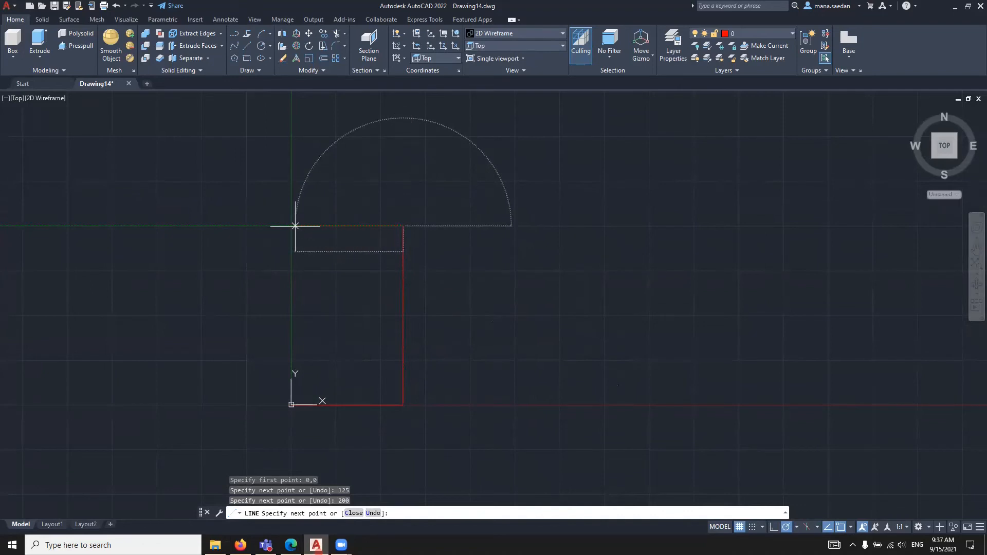
key("Return")
left_click(292, 404)
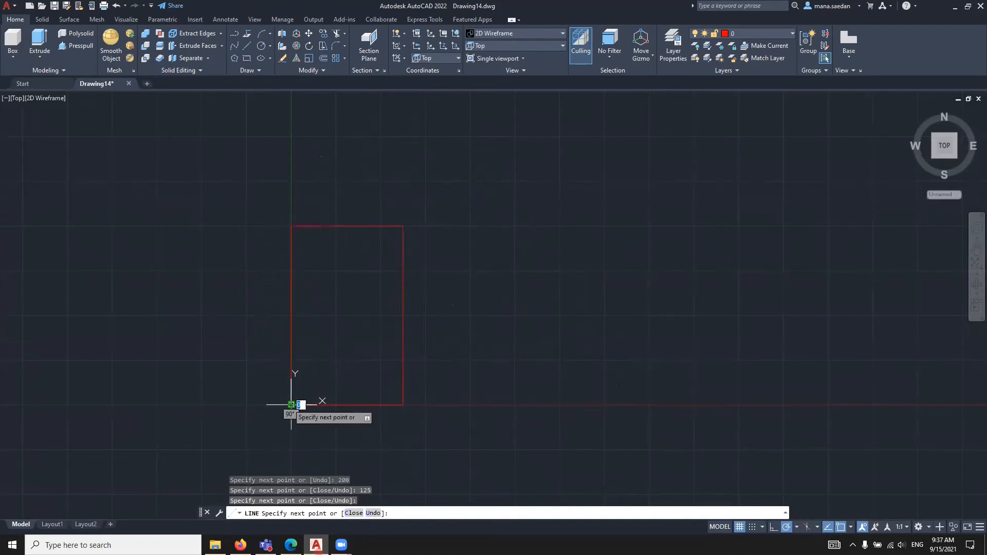
key("Return")
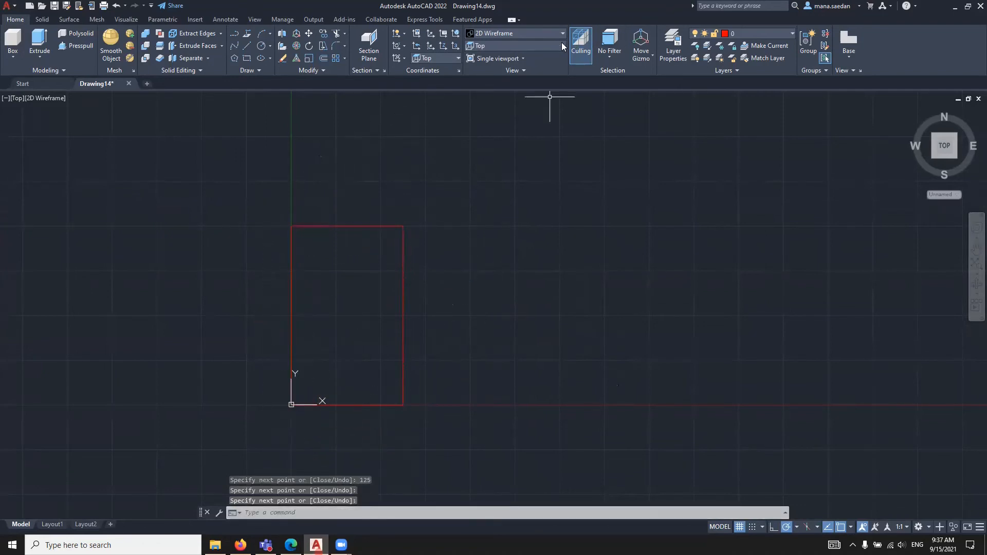
In the SE Isometric view, press-pull the rectangle 50 downward into a solid block and display it in the Conceptual visual style
left_click(538, 45)
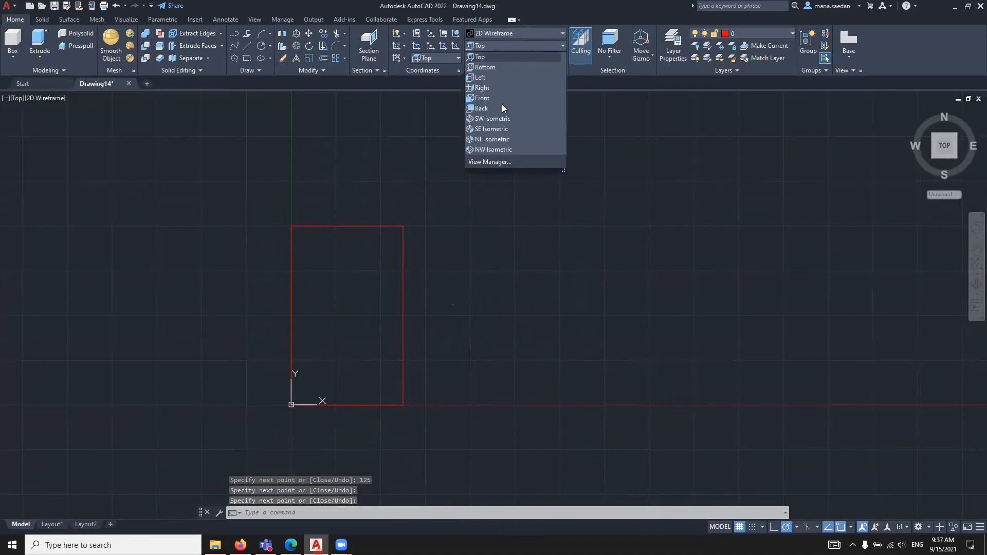
left_click(492, 129)
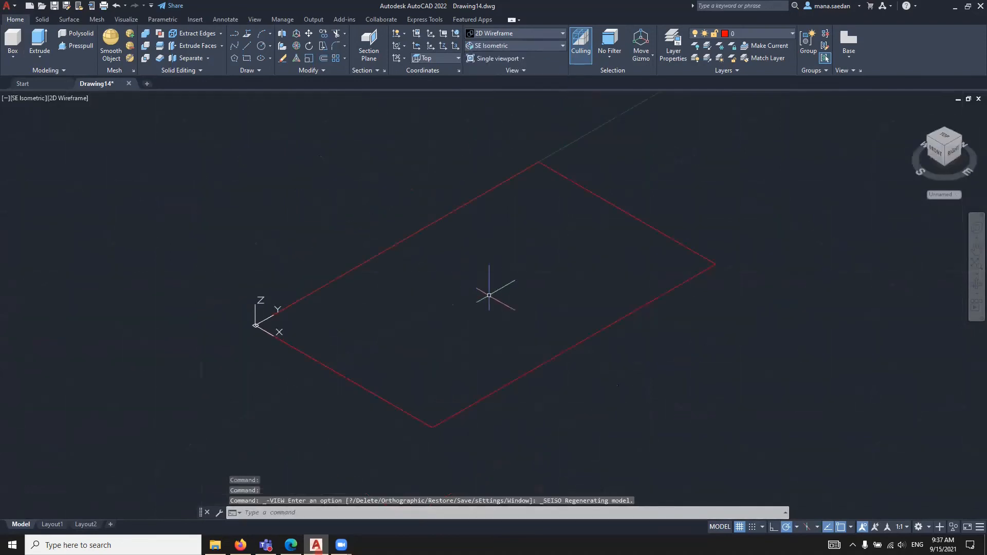
left_click(76, 45)
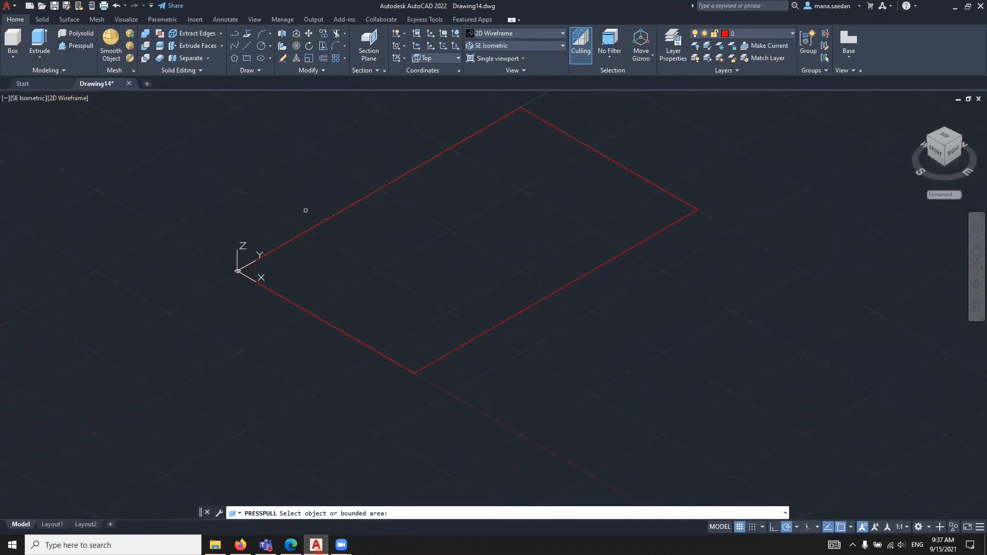
left_click(409, 252)
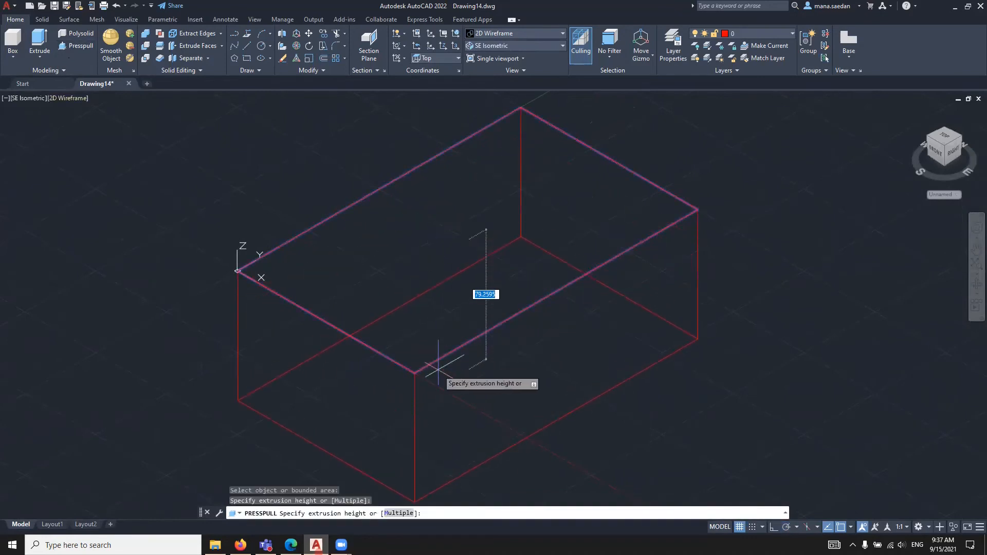
type("50")
key("Return")
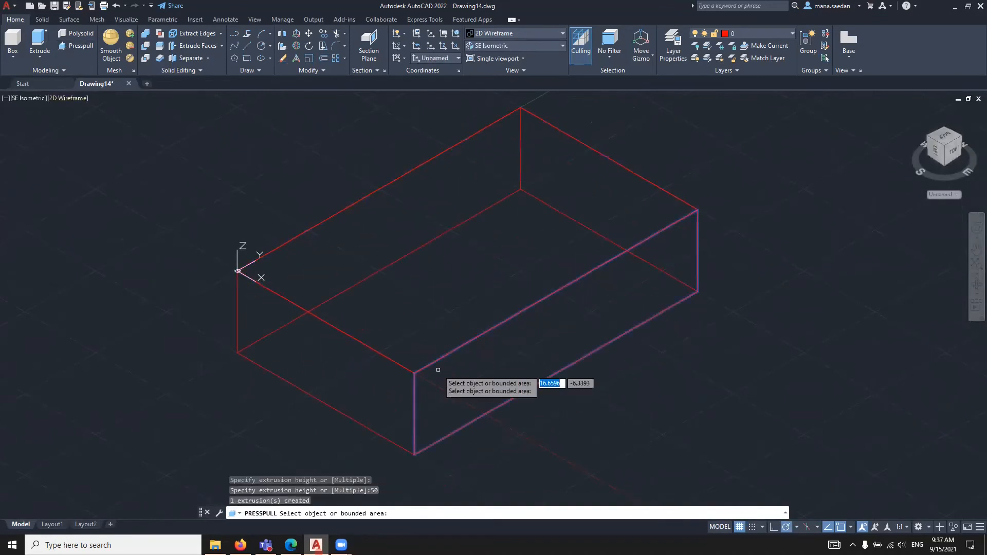
key("Return")
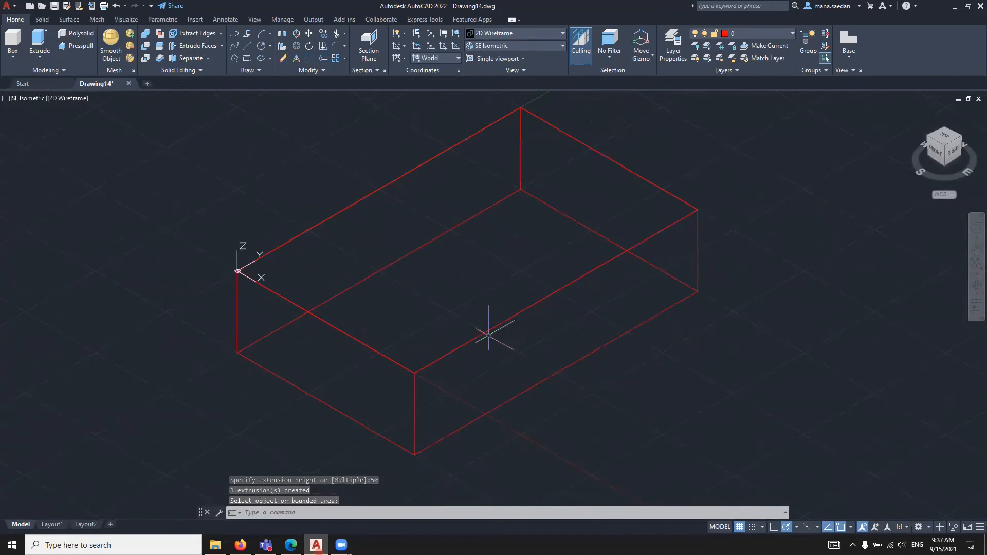
left_click(540, 35)
left_click(528, 57)
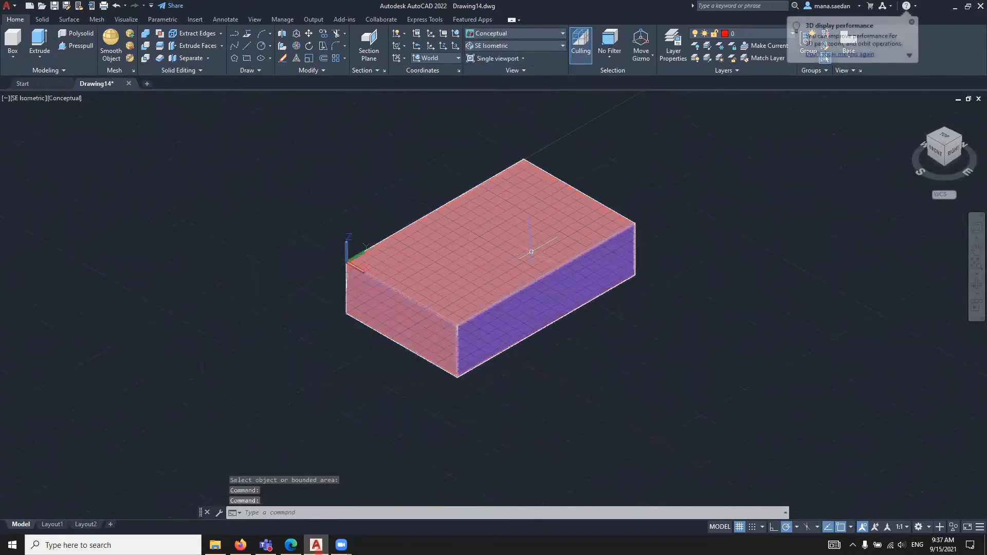
Try a UCS at the block's lower near corner with X up the vertical edge and Y along the bottom front edge, and reset it to World
scroll(503, 392, "down", 2)
scroll(494, 399, "up", 2)
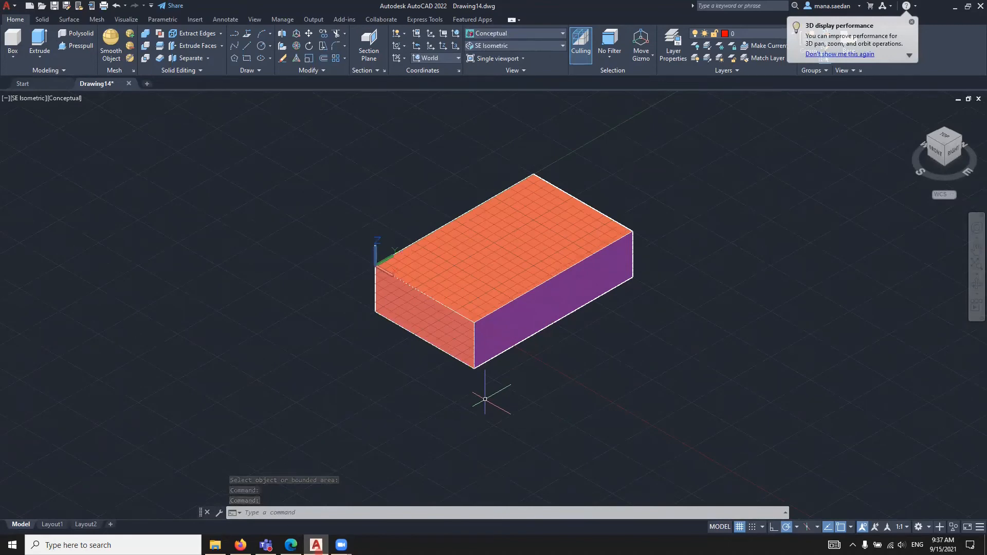
scroll(529, 461, "down", 2)
scroll(535, 409, "up", 2)
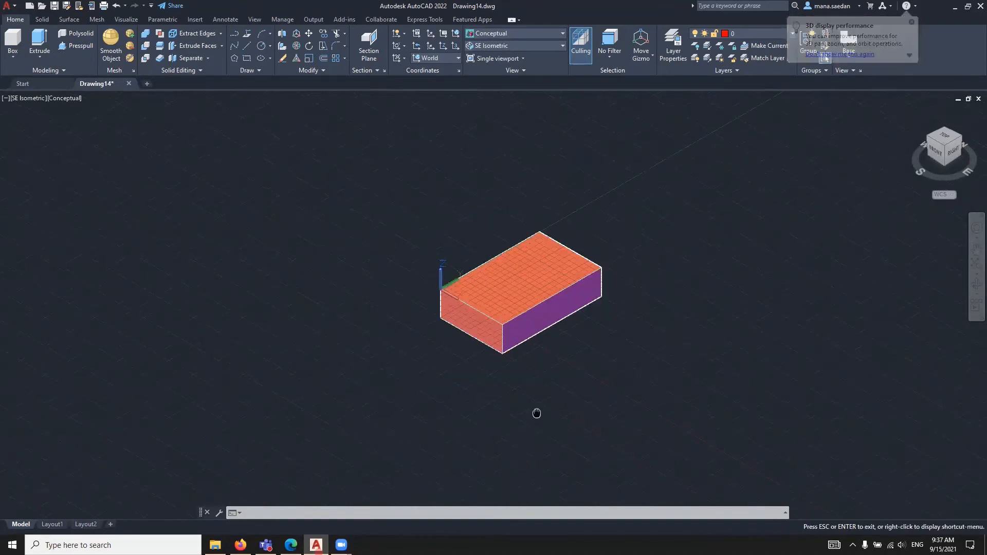
middle_click_drag(522, 417, 523, 417)
left_click_drag(523, 417, 531, 370)
key("Escape")
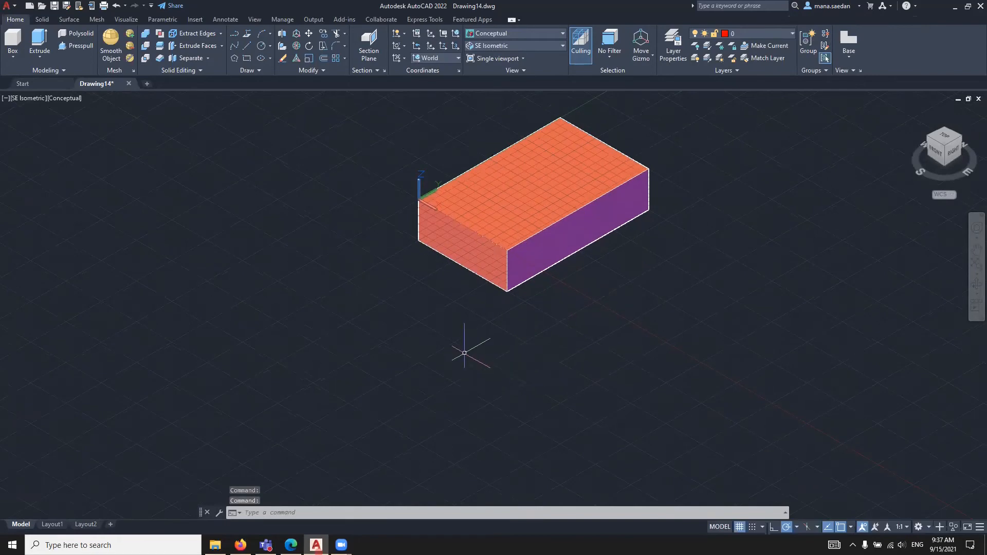
type("UCS")
key("Return")
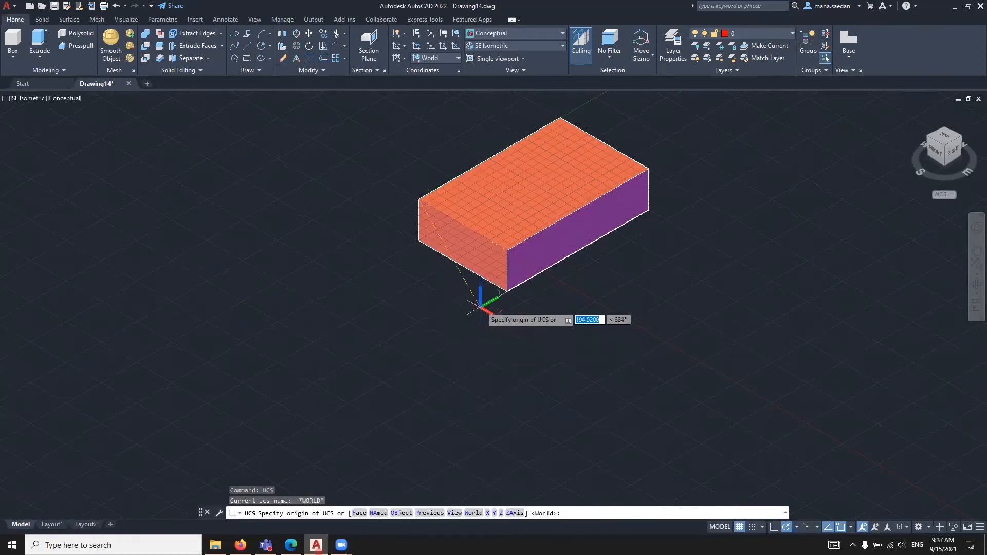
left_click(507, 291)
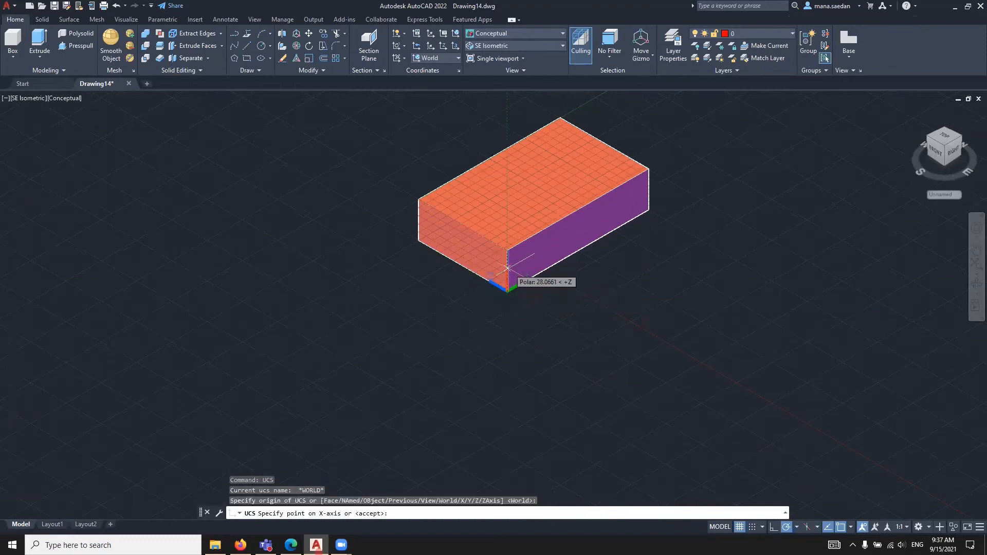
left_click(492, 283)
left_click(487, 283)
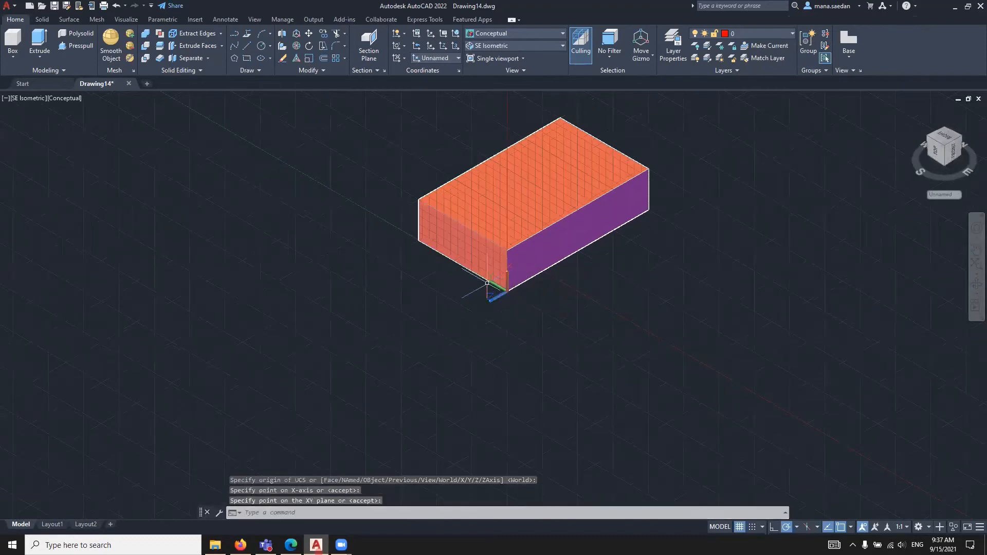
key("Return")
key("Return")
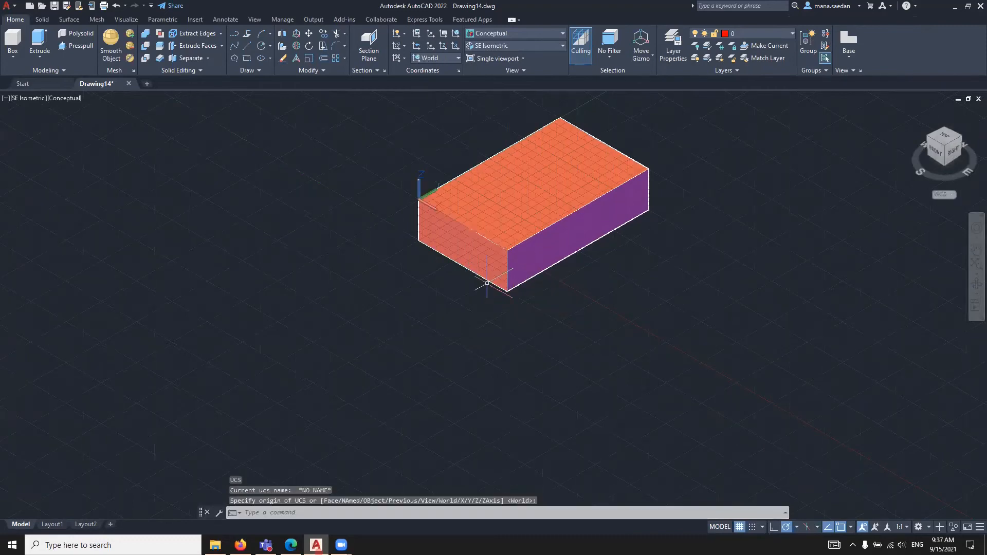
Set the UCS origin at the block's lower near corner, with X up the vertical edge and Y along the bottom edge of the front face
type("ucs")
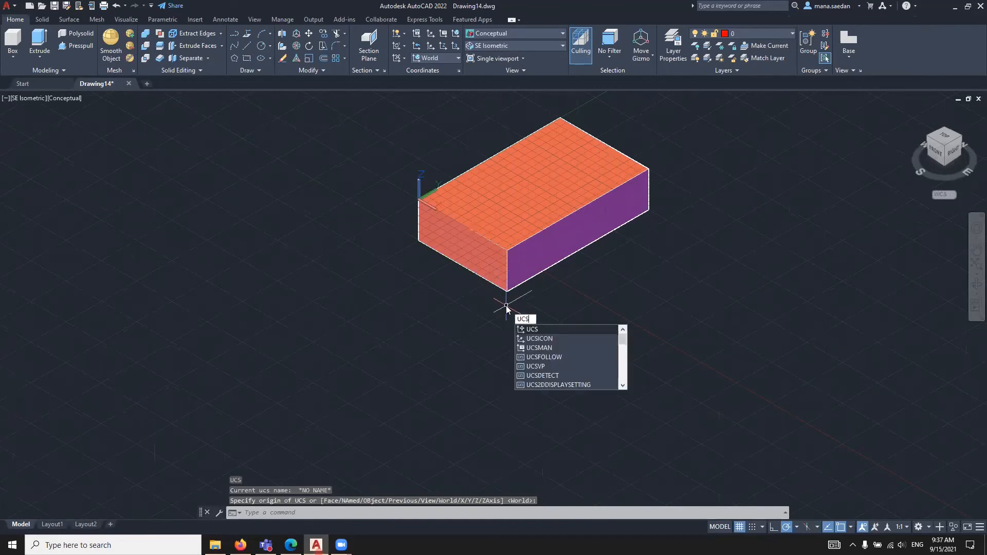
key("Return")
left_click(507, 289)
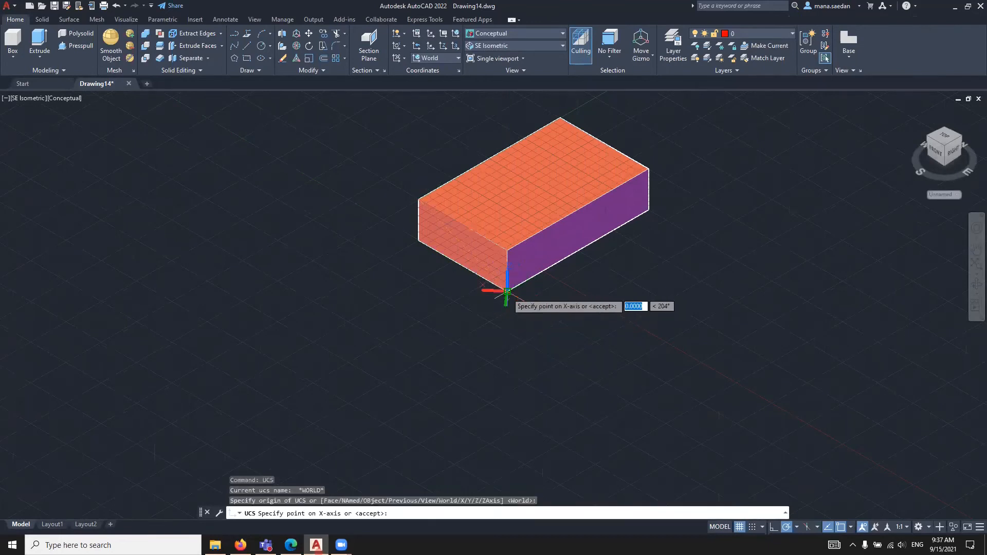
left_click(507, 267)
left_click(489, 282)
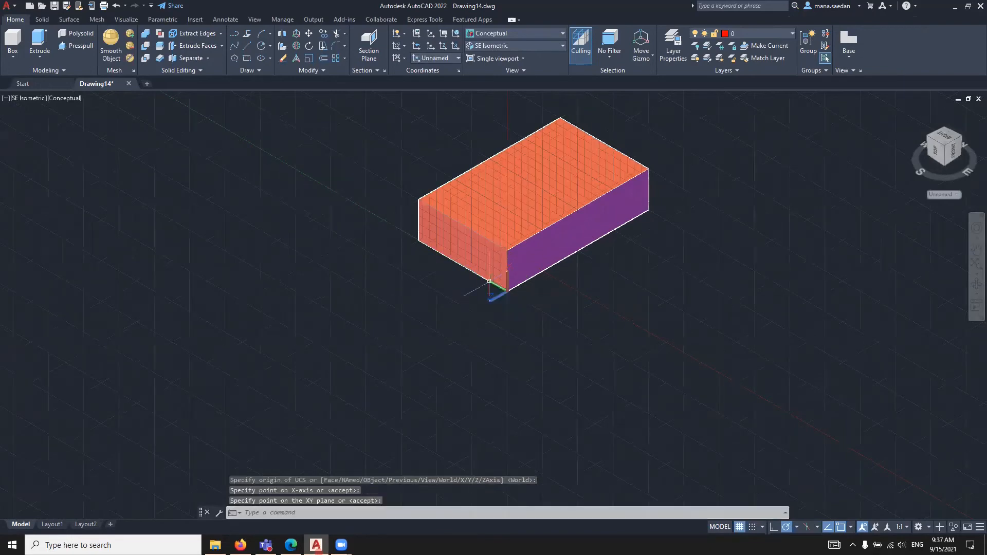
key("Return")
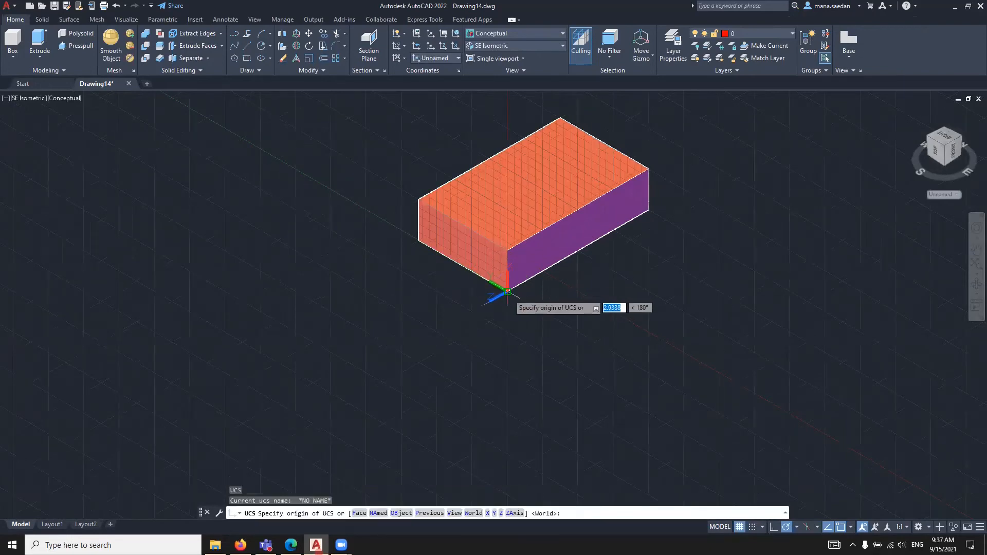
left_click(508, 293)
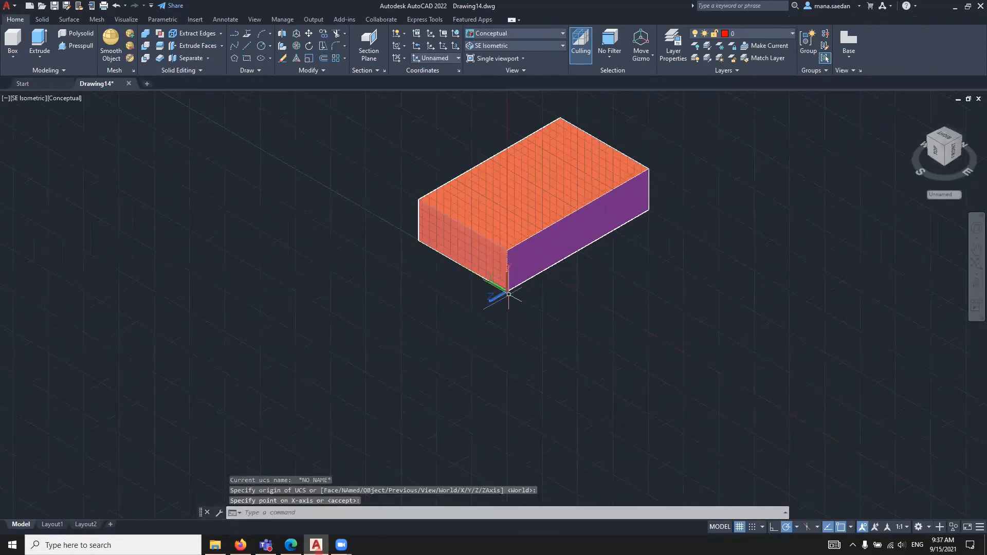
type("ucs")
key("Return")
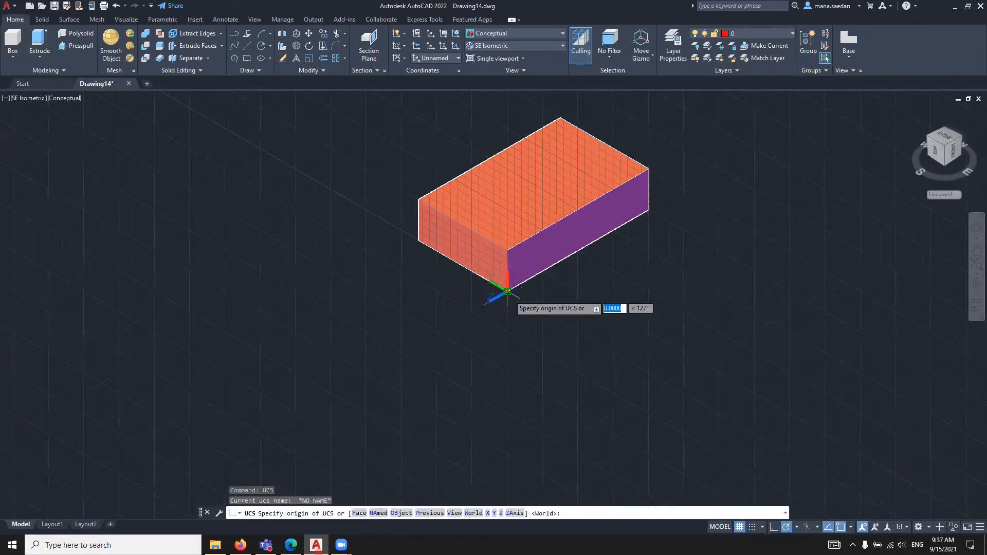
left_click(508, 292)
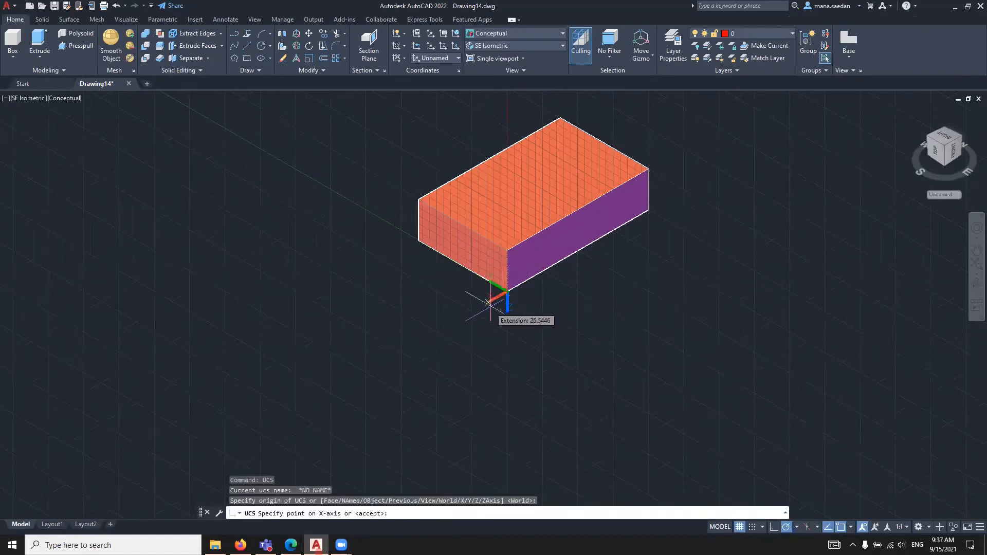
type("2")
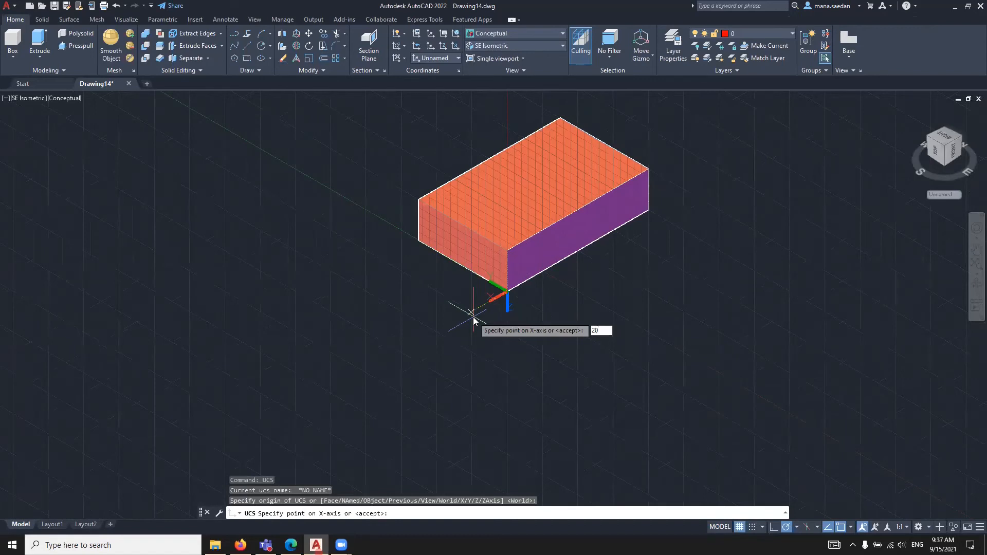
type("0")
key("Return")
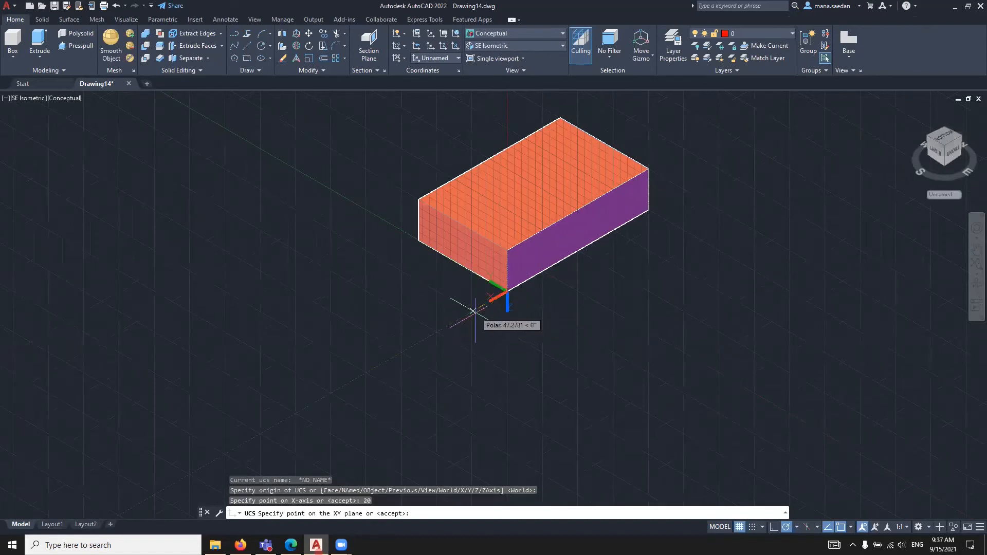
key("Escape")
key("Escape")
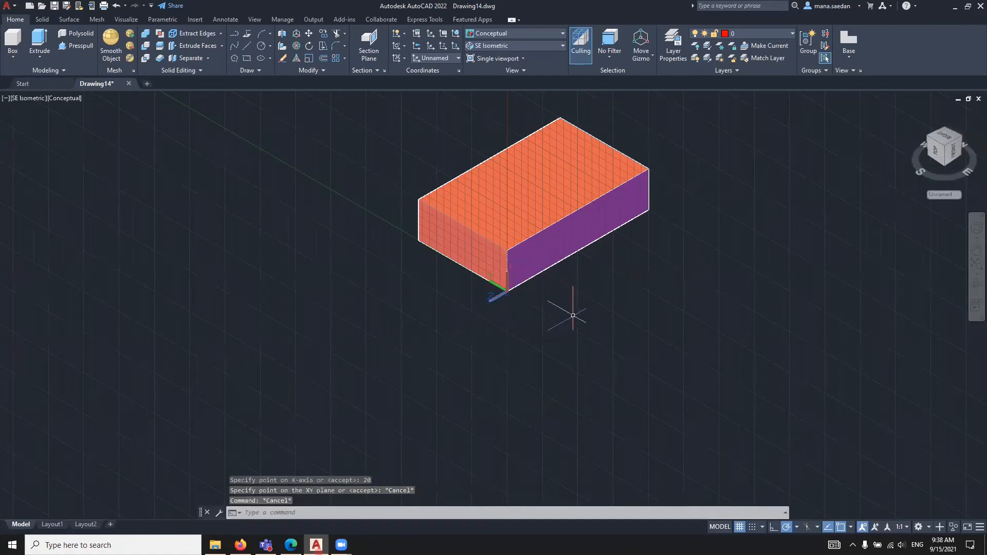
Shift the UCS origin 20 outward from the front face along Z, keeping the axis directions
type("ucs")
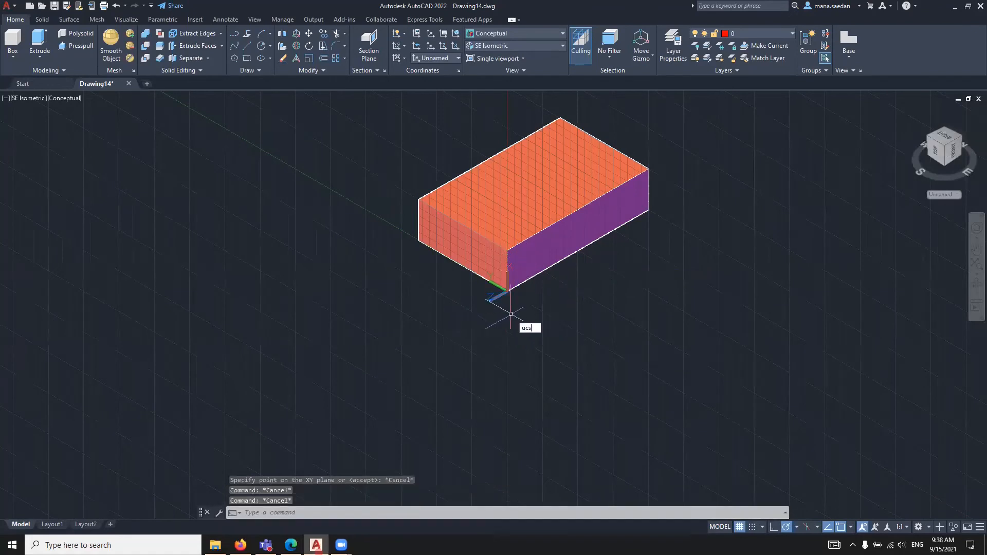
key("Return")
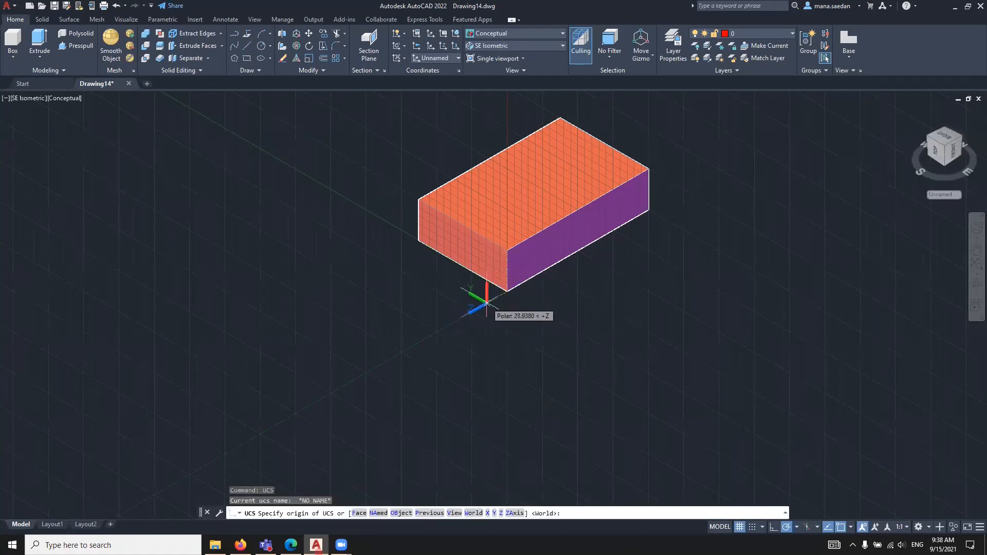
type("2")
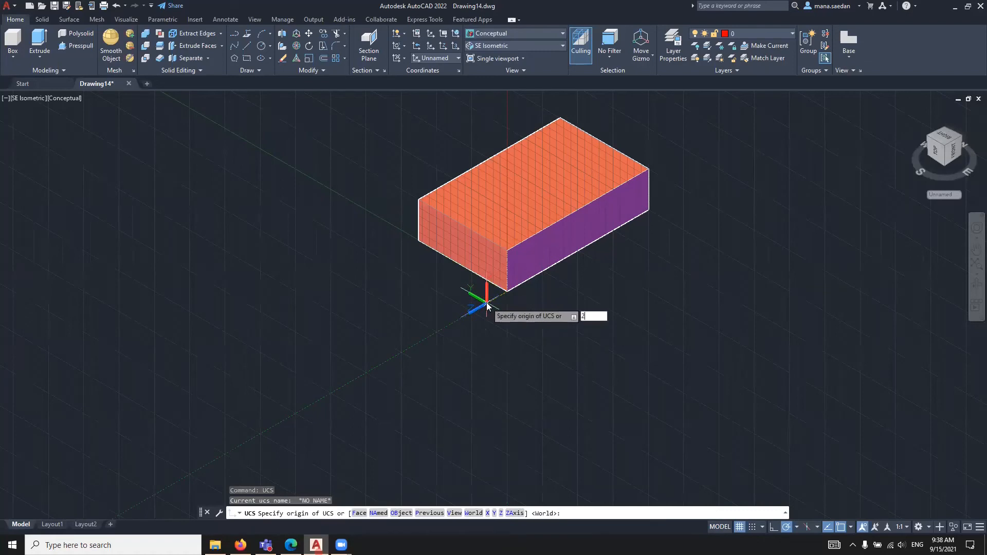
type("0")
key("Return")
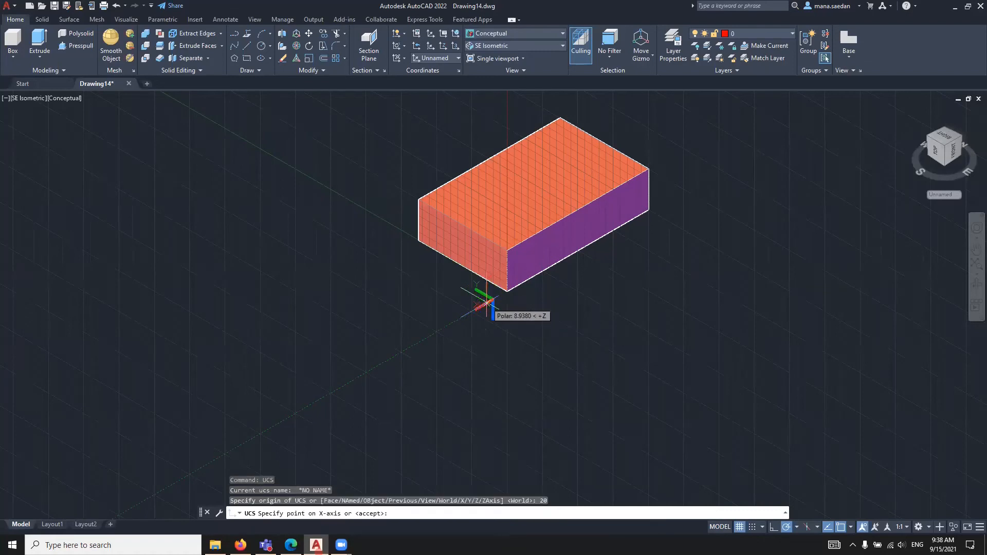
key("Return")
key("Escape")
scroll(491, 301, "up", 4)
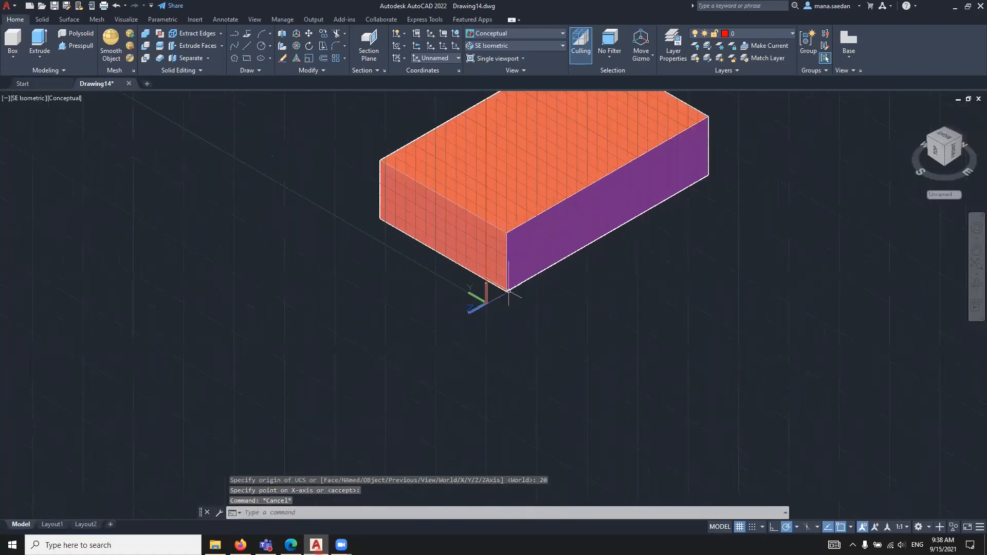
type("l")
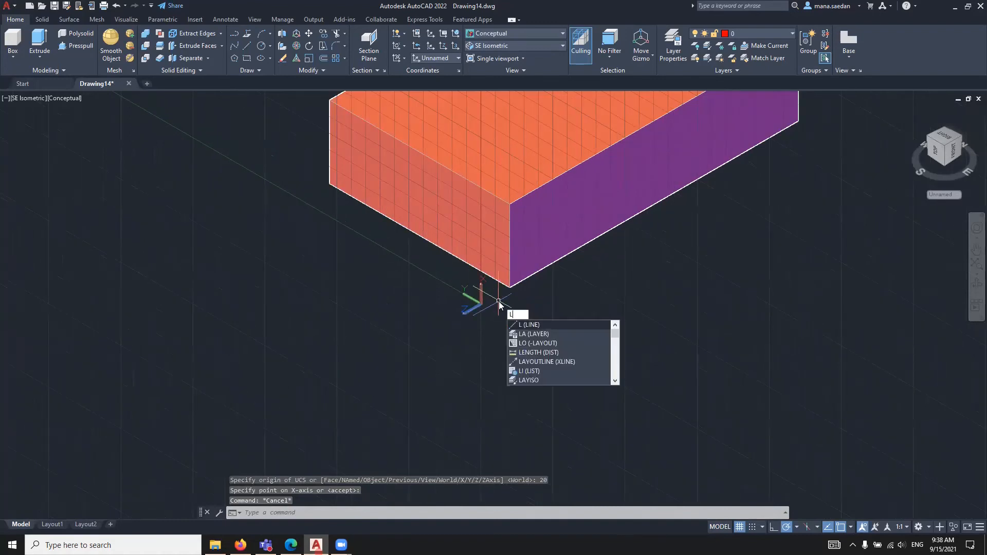
key("Return")
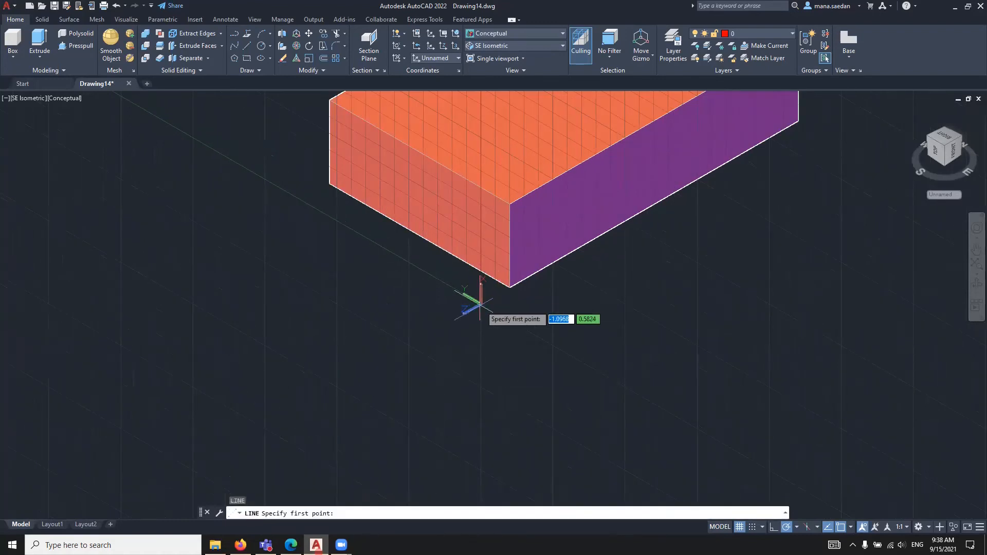
scroll(481, 305, "up", 2)
key("Escape")
key("Escape")
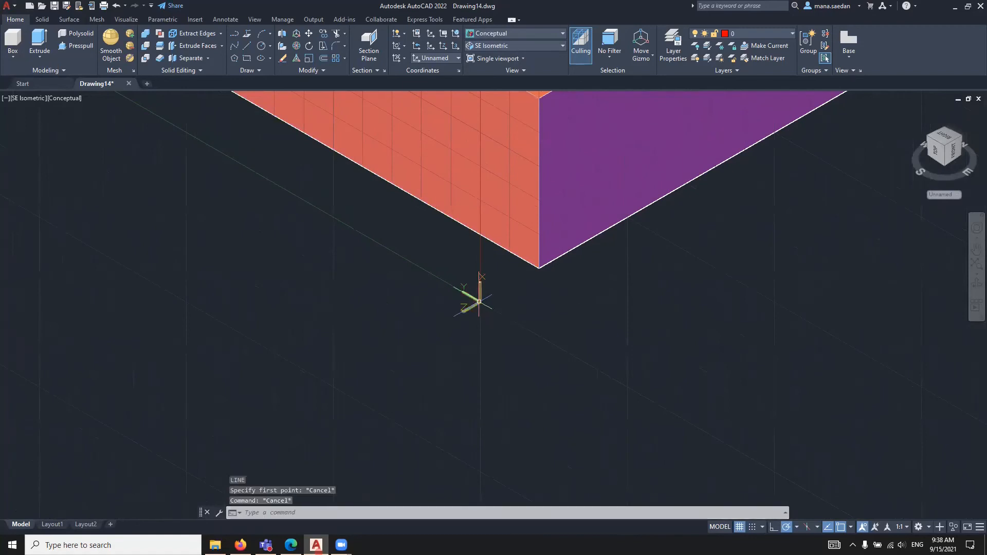
Try viewing the block from other sides to start a line at the UCS origin, and restore the SE Isometric view
left_click(937, 152)
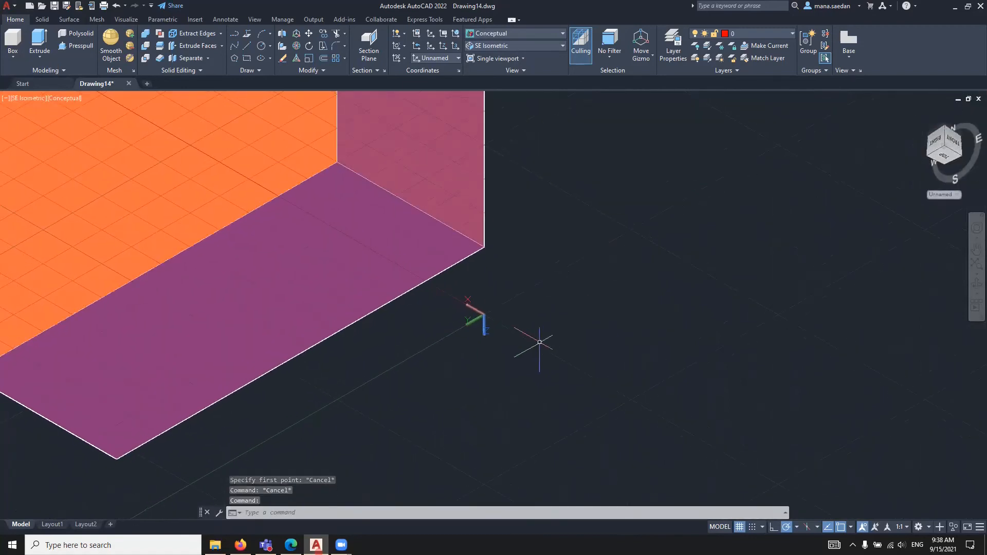
key("l")
key("Return")
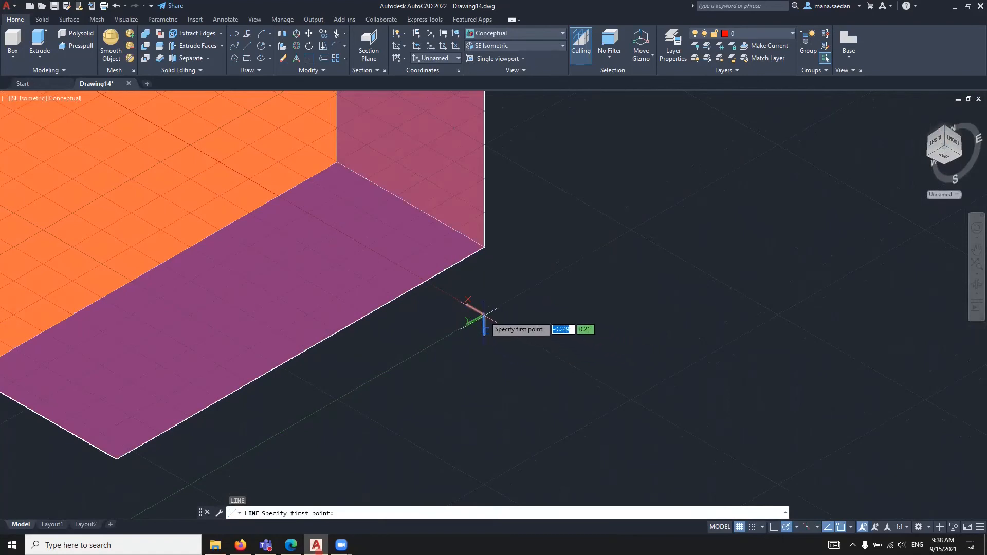
key("Escape")
key("Escape")
left_click(951, 157)
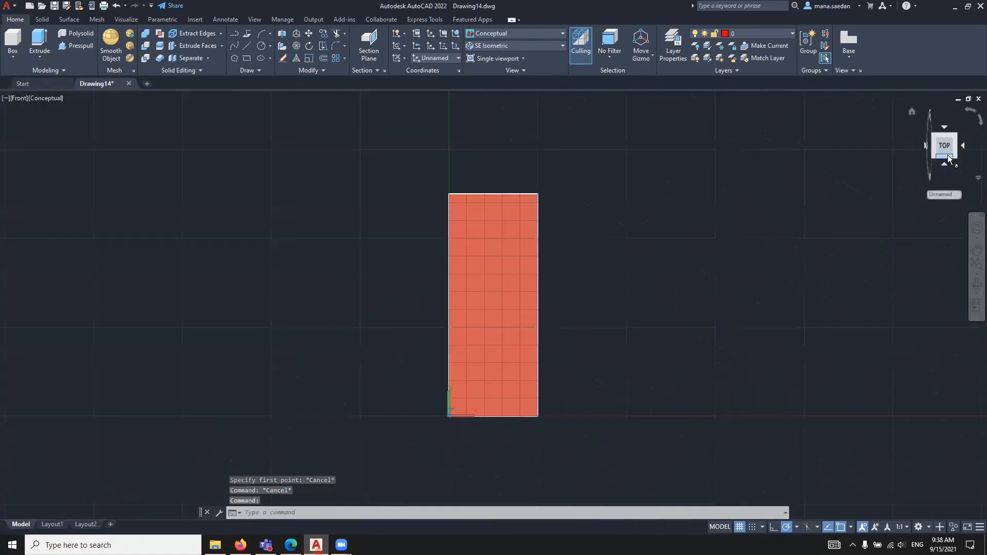
scroll(416, 439, "up", 5)
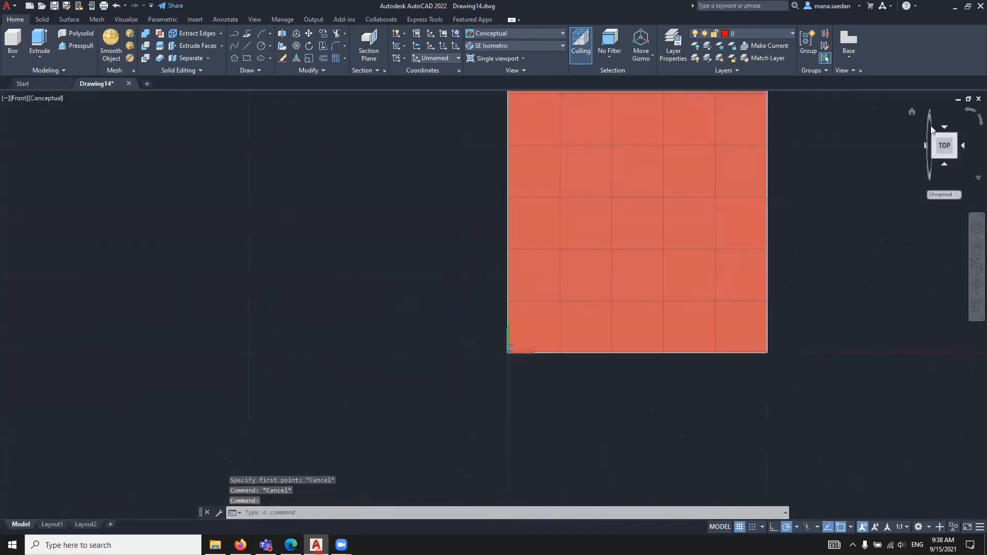
left_click(494, 46)
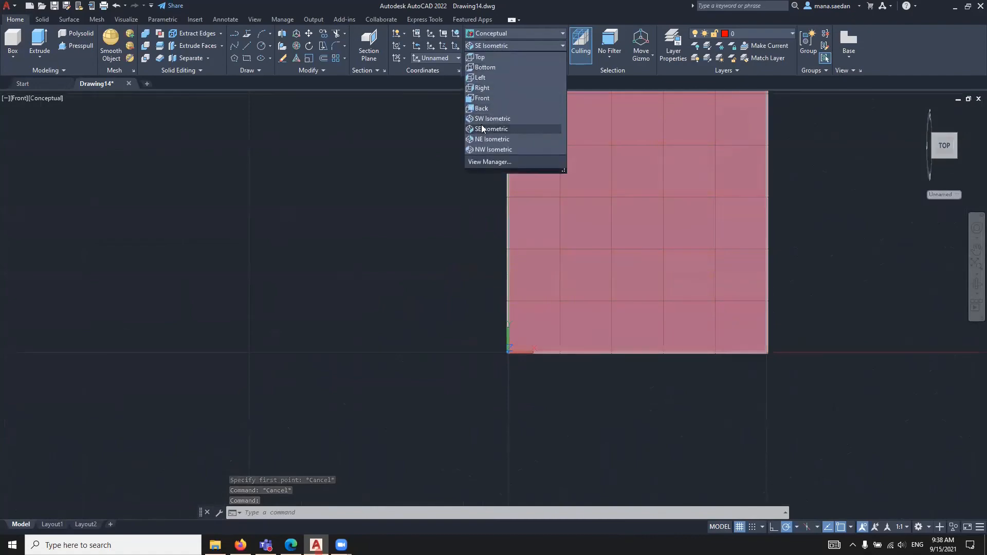
left_click(483, 133)
scroll(452, 355, "up", 8)
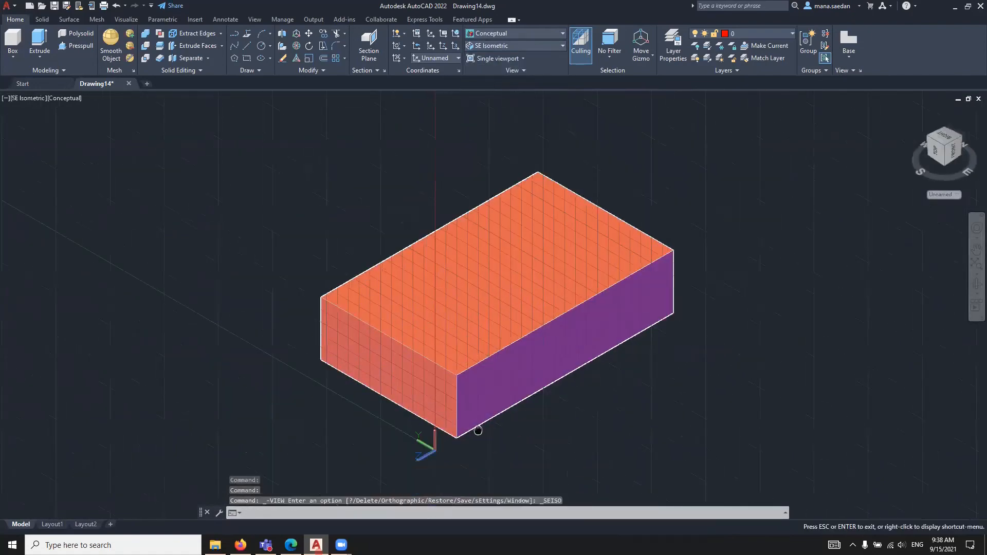
type("l")
key("Return")
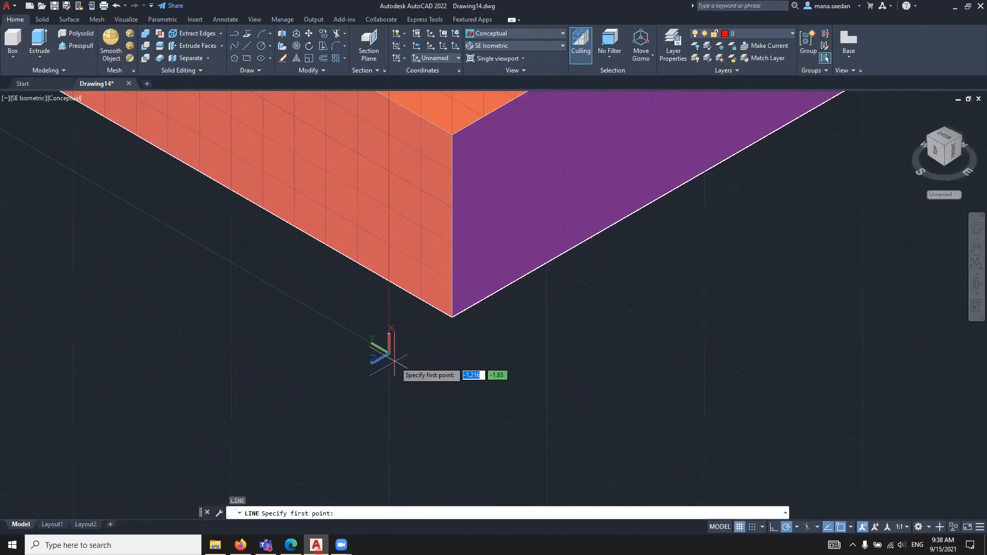
left_click(389, 354)
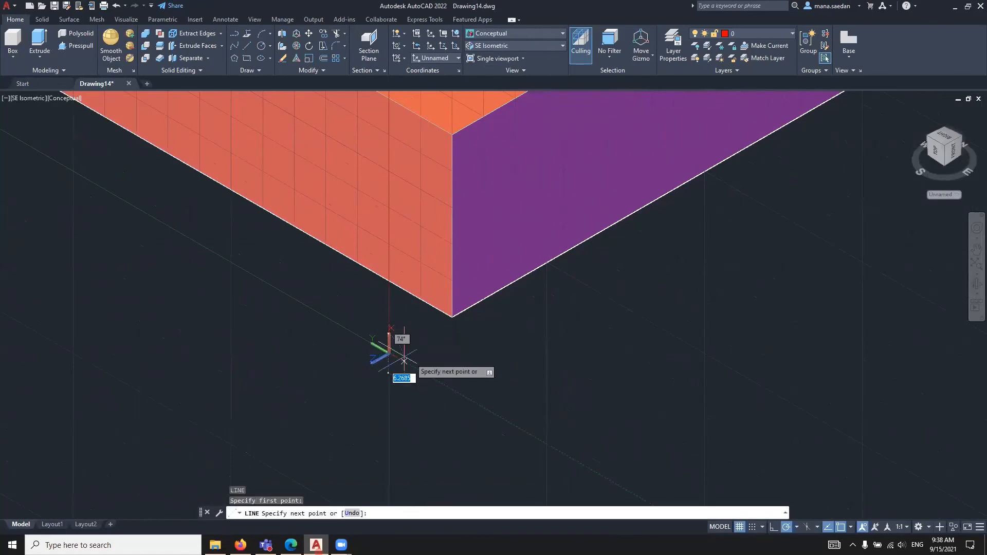
key("Escape")
key("Escape")
type("l")
key("Return")
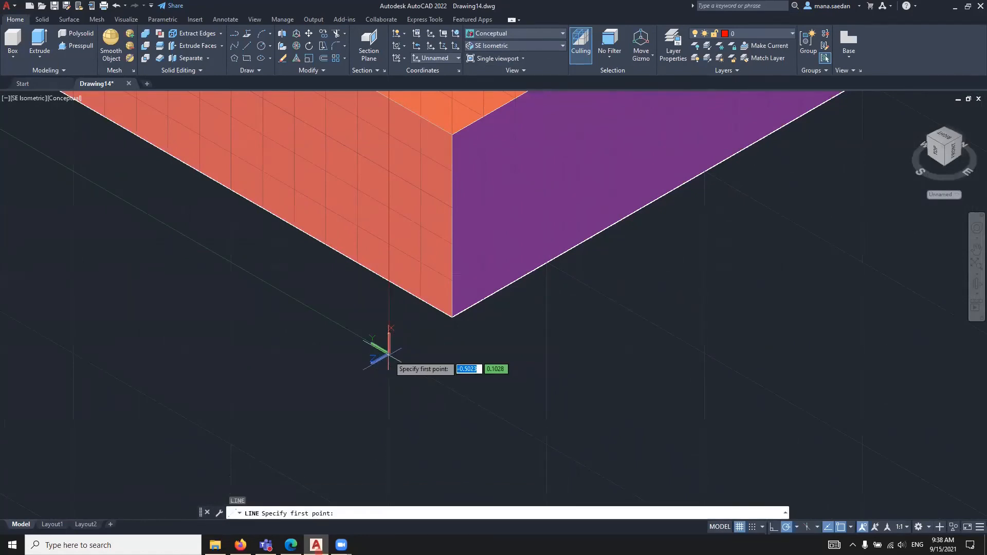
left_click(389, 354)
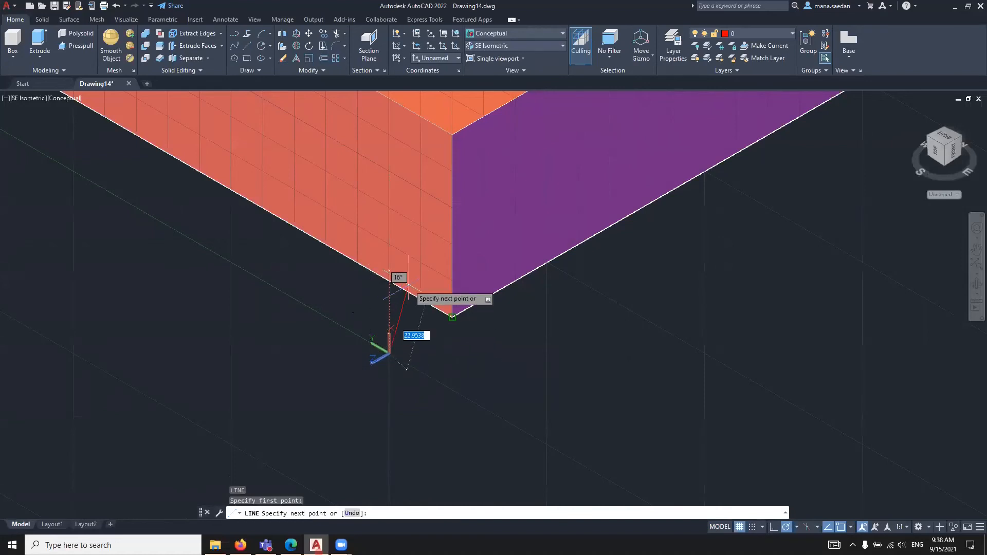
key("Escape")
Draw a closed right triangle from the UCS origin 0,0, with a 50 leg along X and a 20 leg along Y
type("l")
key("Return")
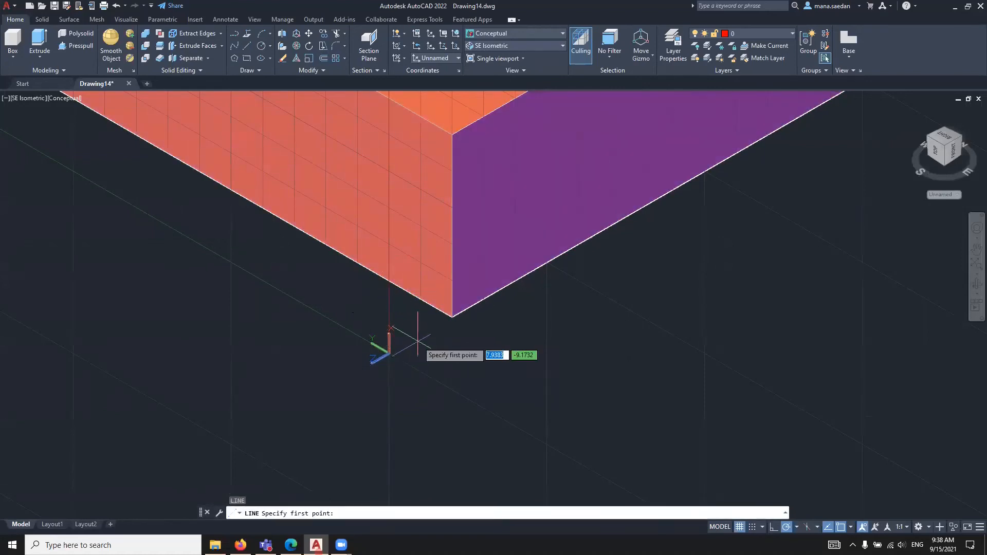
type("0,0")
key("Return")
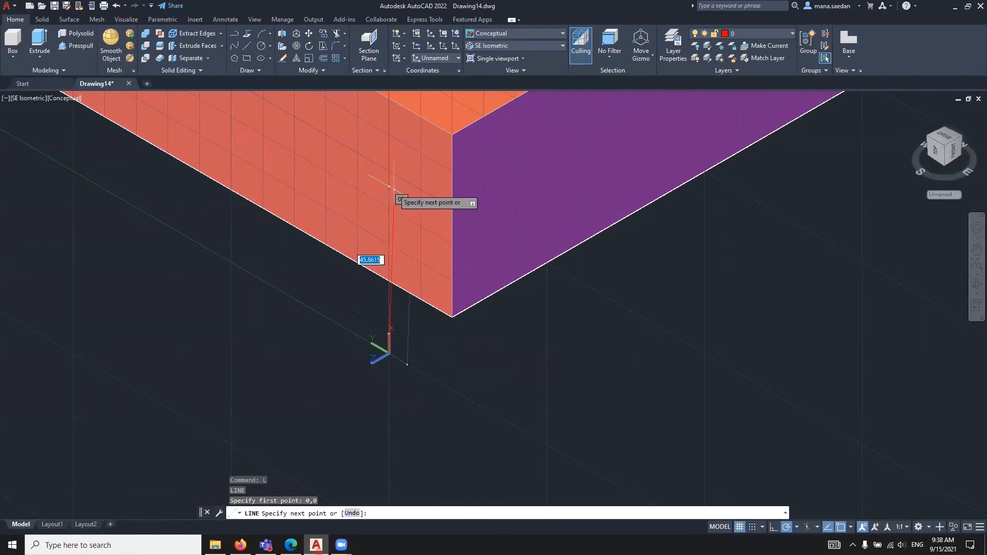
type("50")
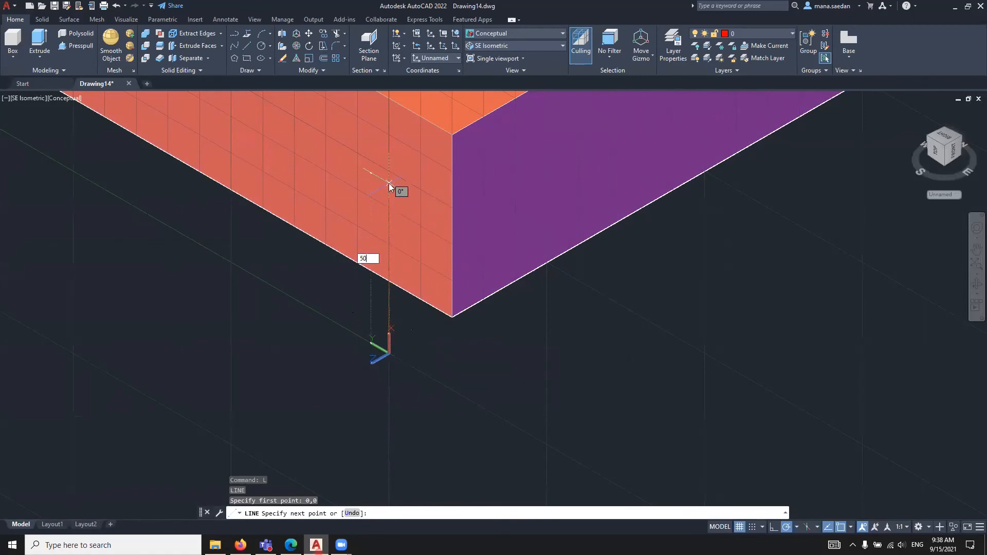
key("Return")
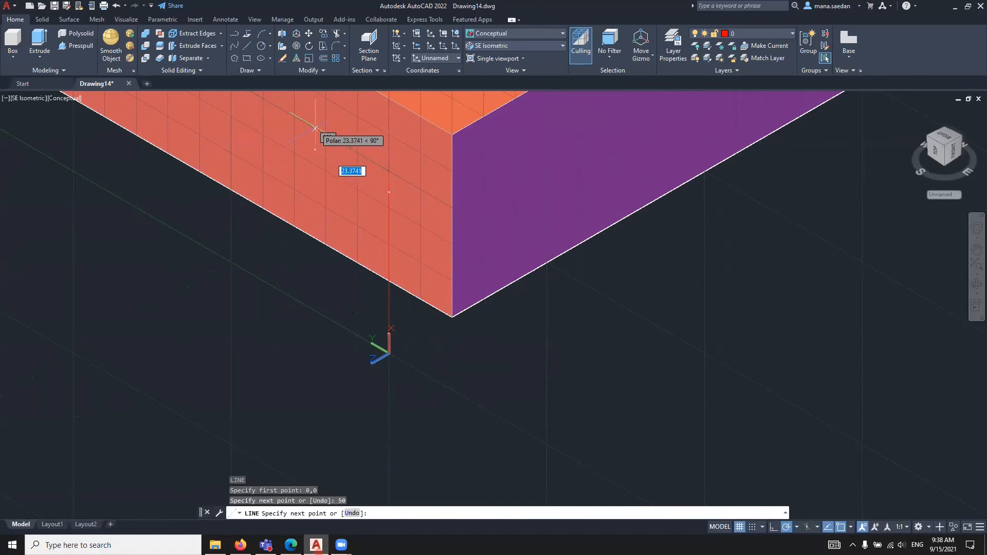
type("20")
key("Return")
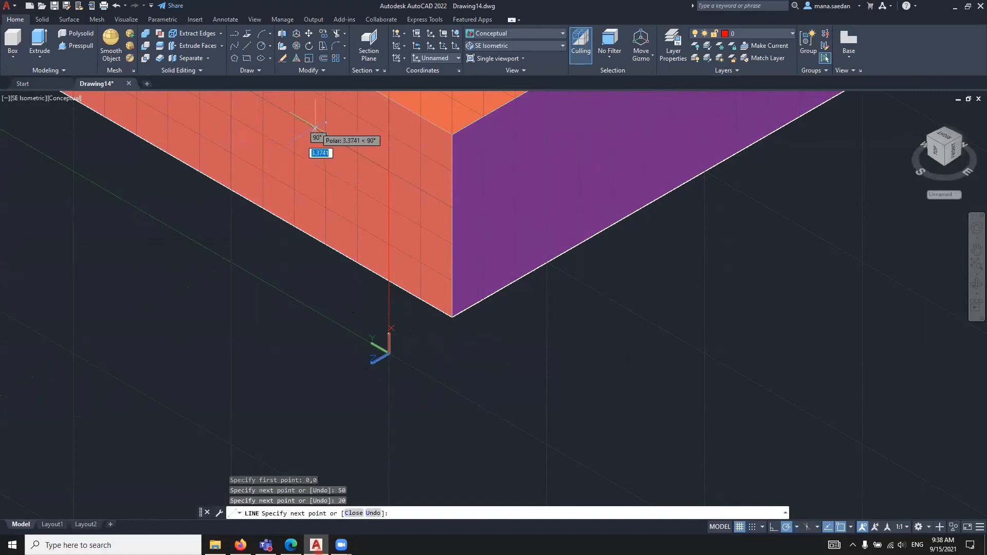
left_click(389, 354)
key("Return")
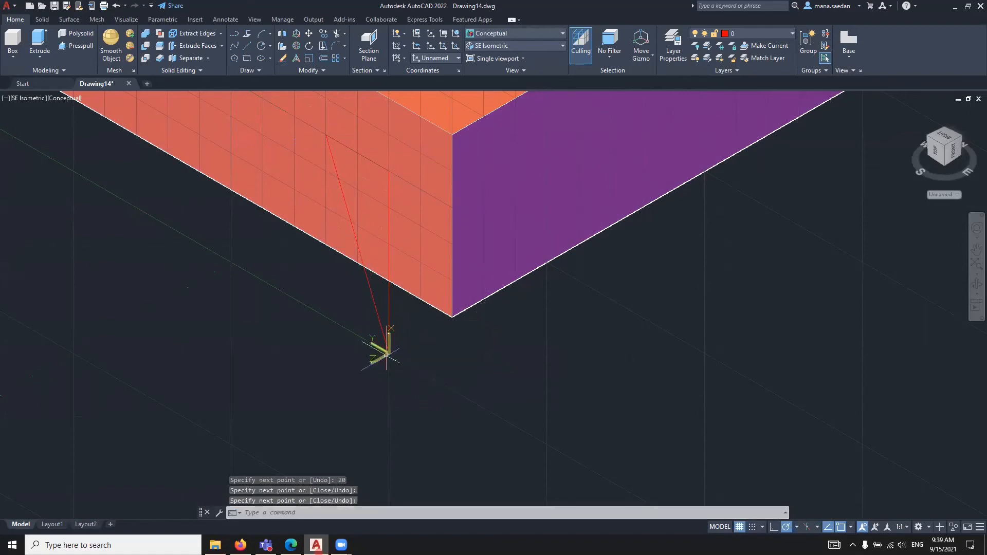
Presspull the triangle 40 outward, away from the block, to form a wedge solid
scroll(383, 358, "up", 5)
scroll(419, 353, "down", 3)
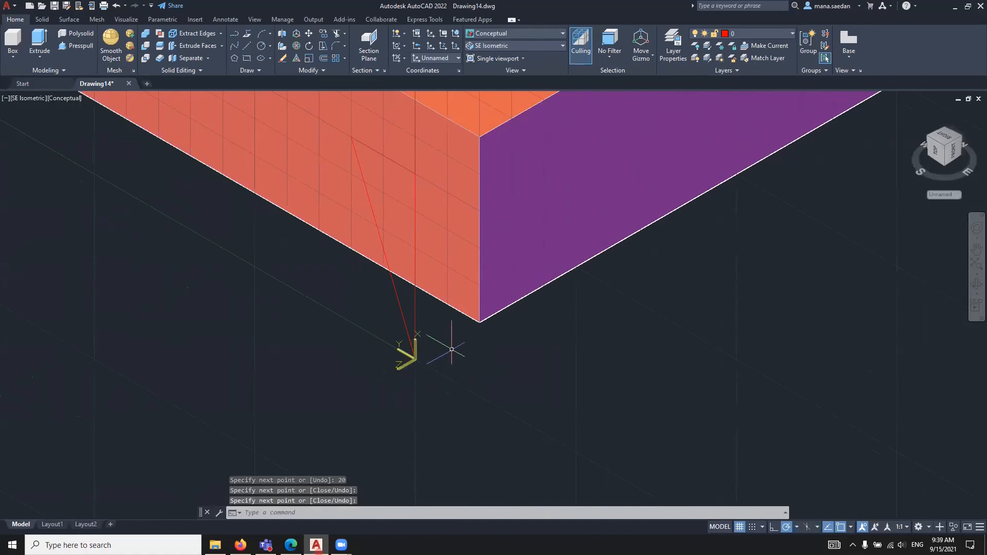
scroll(600, 364, "down", 2)
key("Escape")
key("Escape")
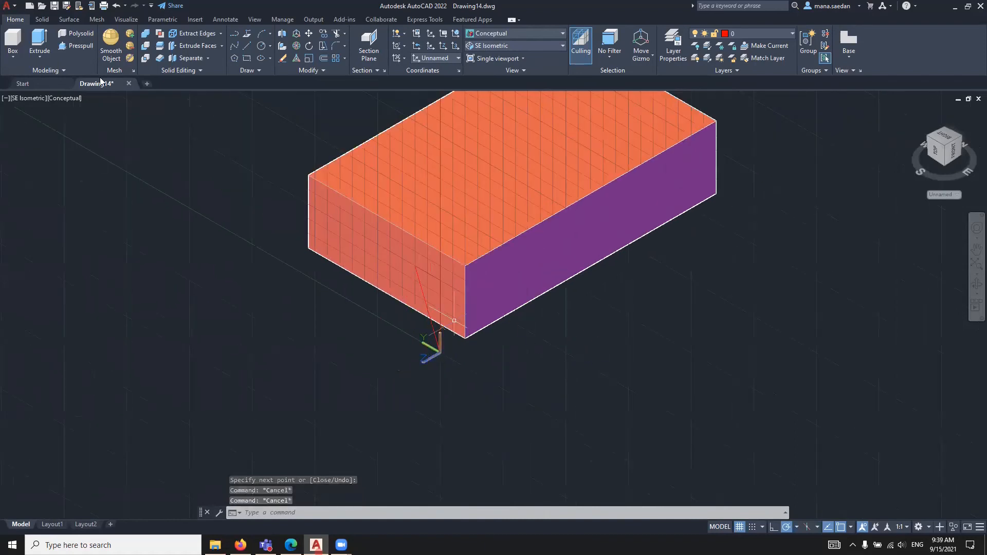
left_click(79, 47)
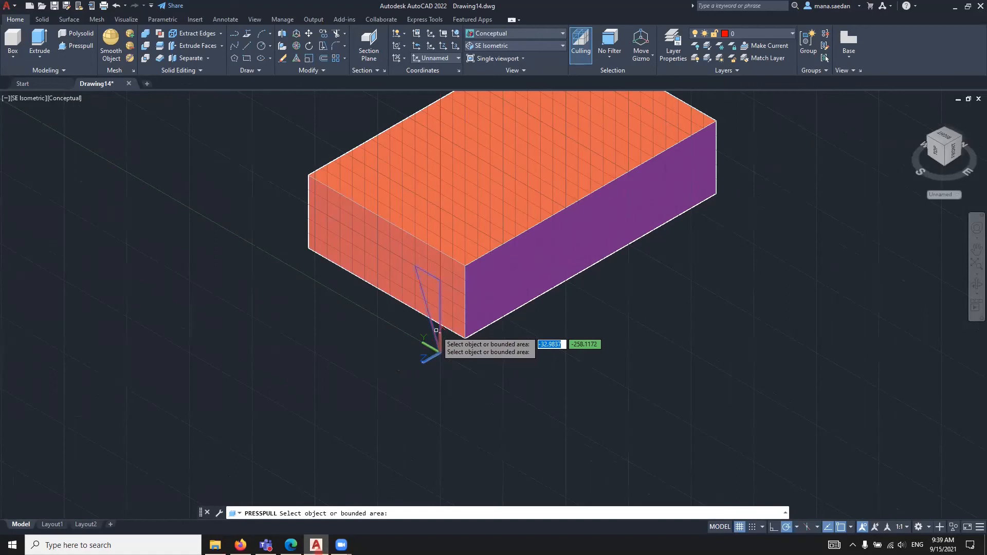
left_click(436, 330)
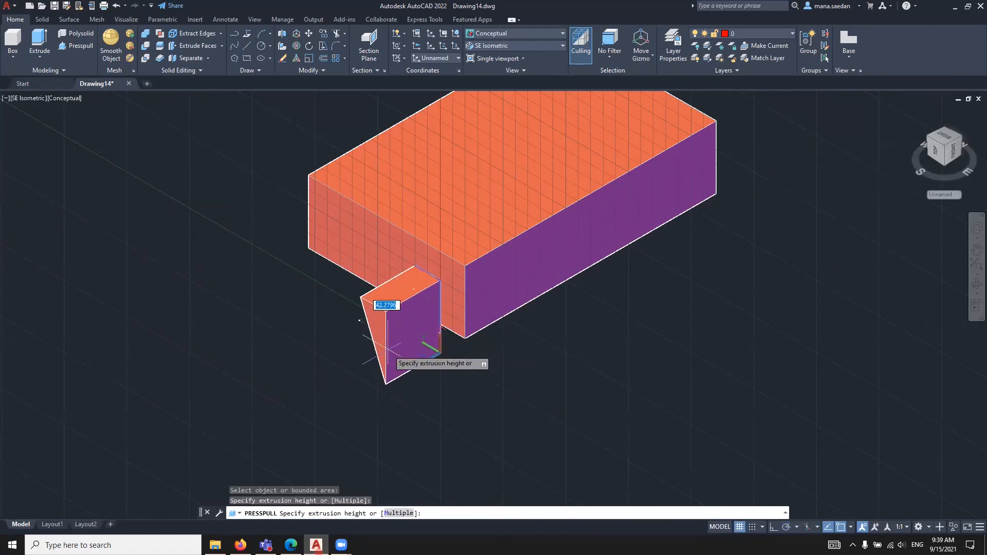
type("40")
key("Return")
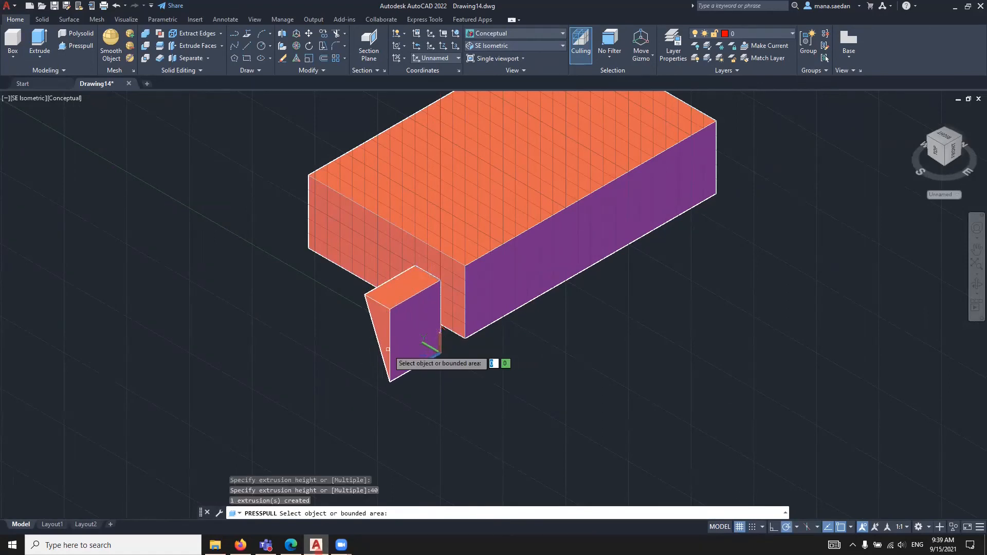
key("Return")
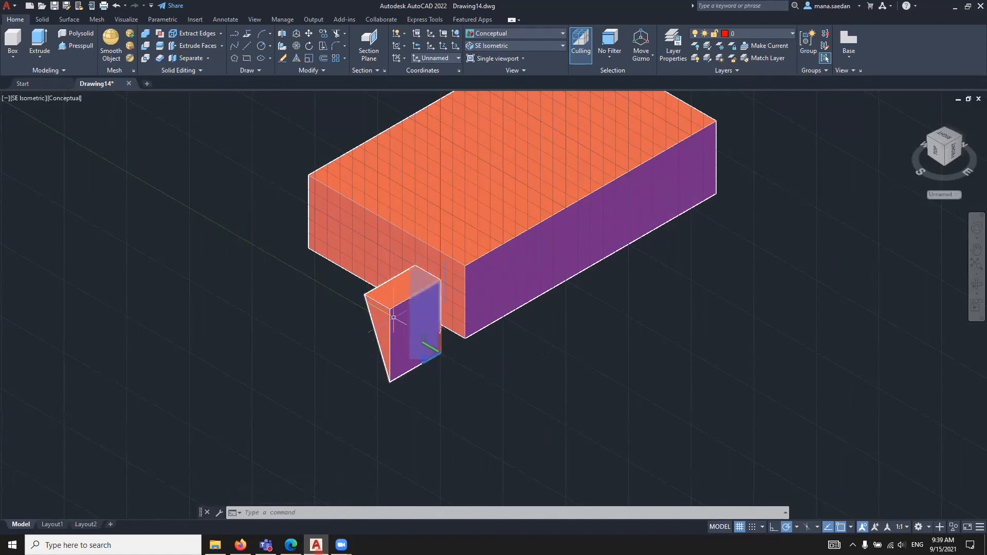
Presspull the top face of the wedge upward so the solid rises well above the block's top
left_click(71, 45)
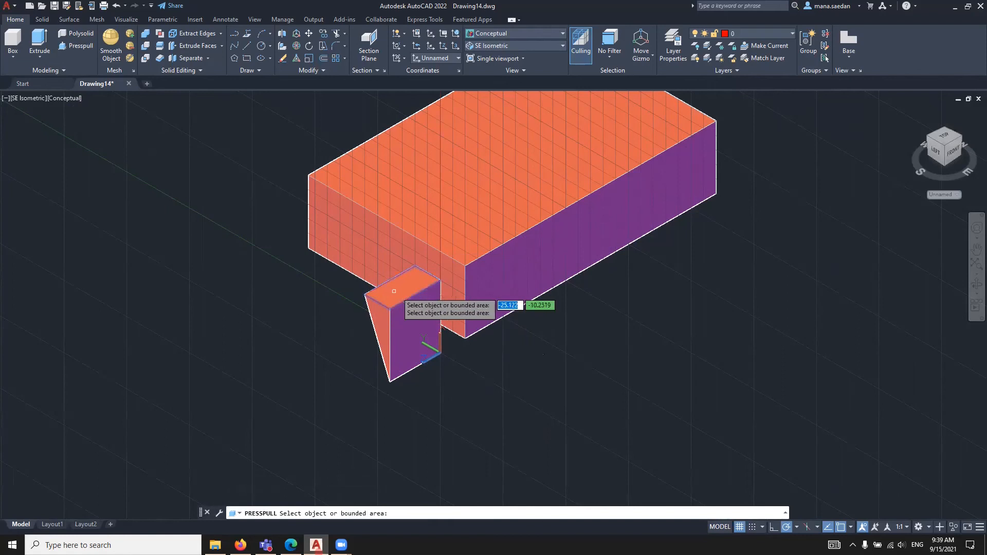
left_click(392, 291)
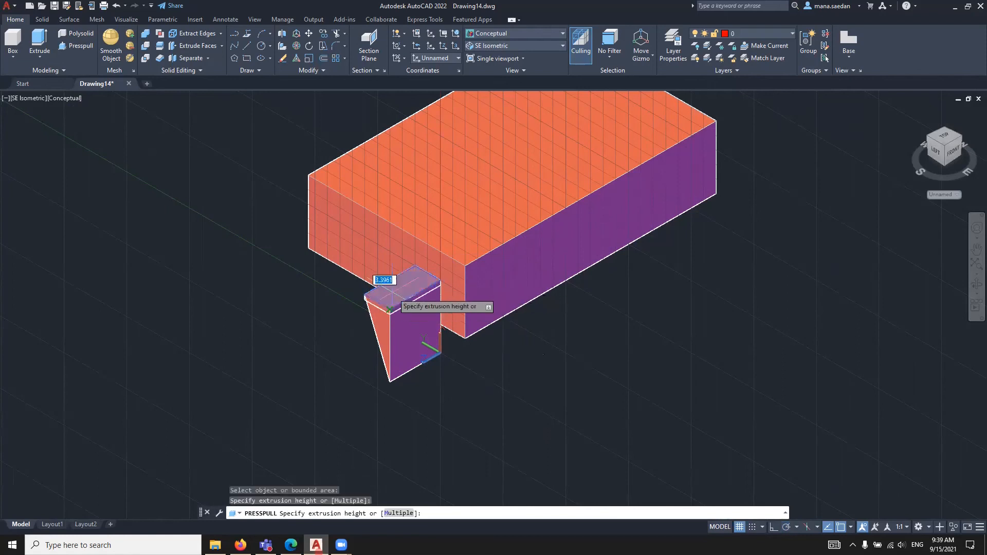
key("Return")
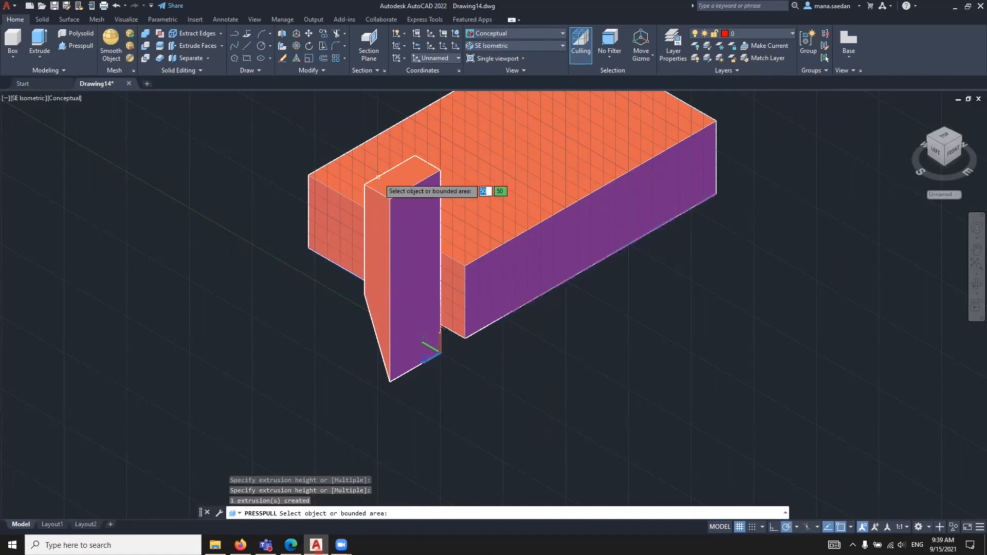
key("Return")
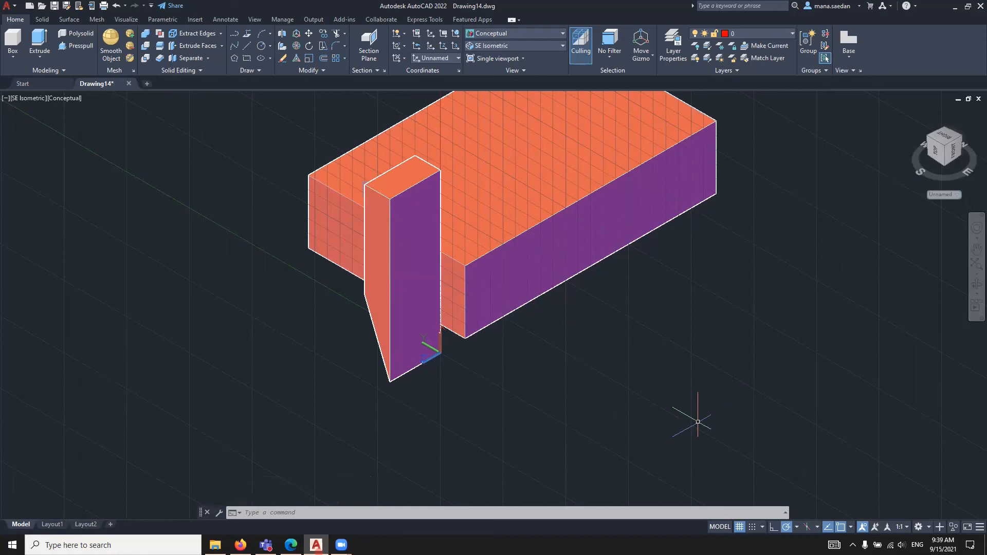
Move the wedge solid 140 along negative Z into the block, using its lower outer corner as the base point
type("m")
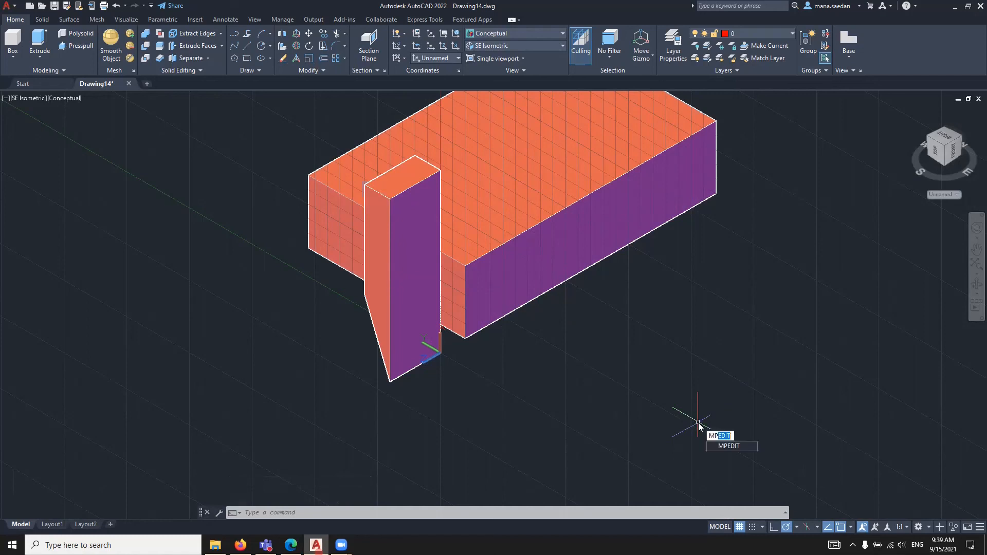
type("o")
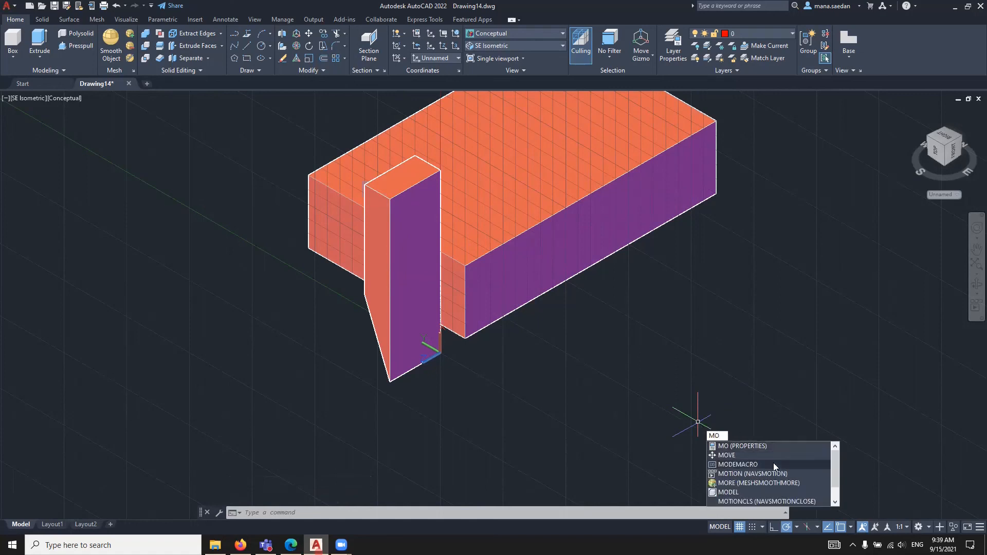
left_click(732, 456)
left_click(399, 321)
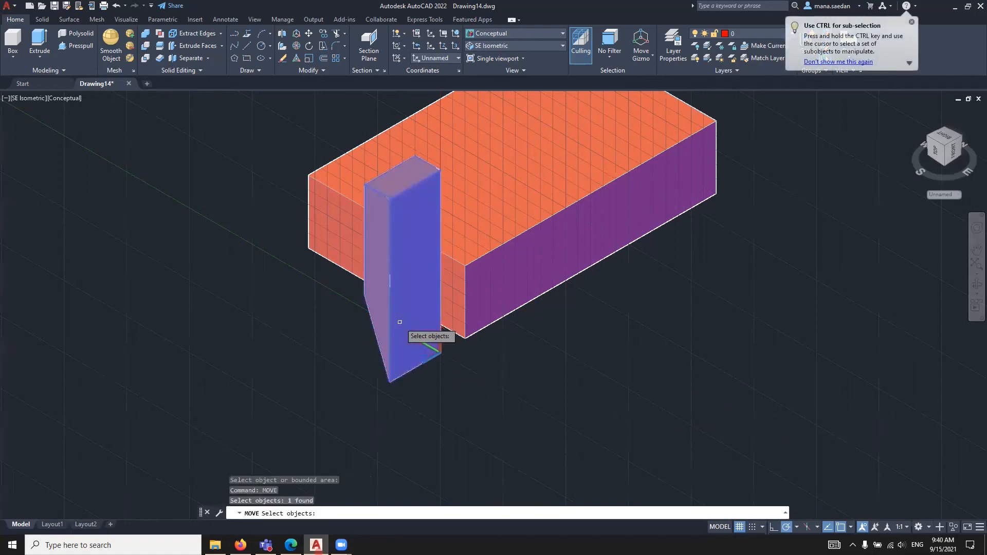
key("Return")
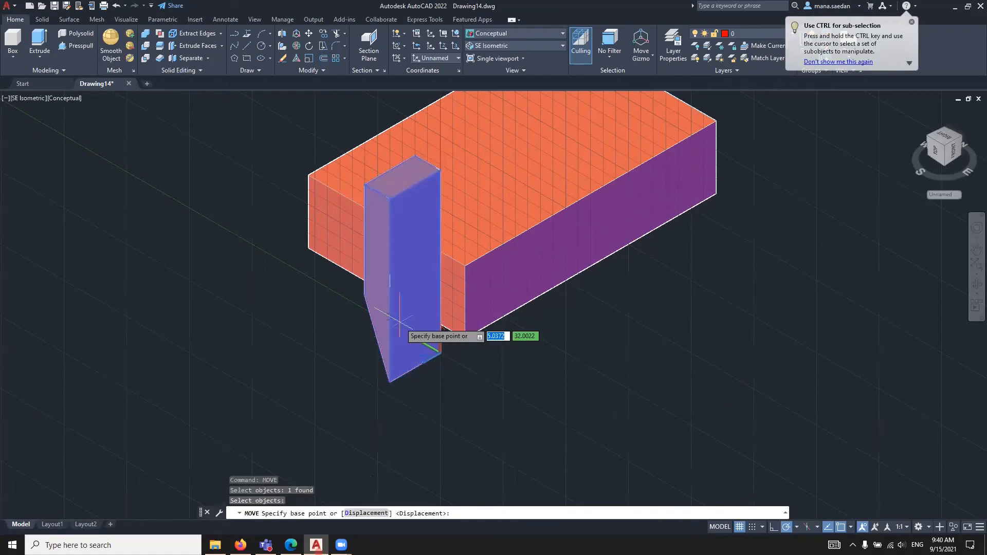
left_click(389, 382)
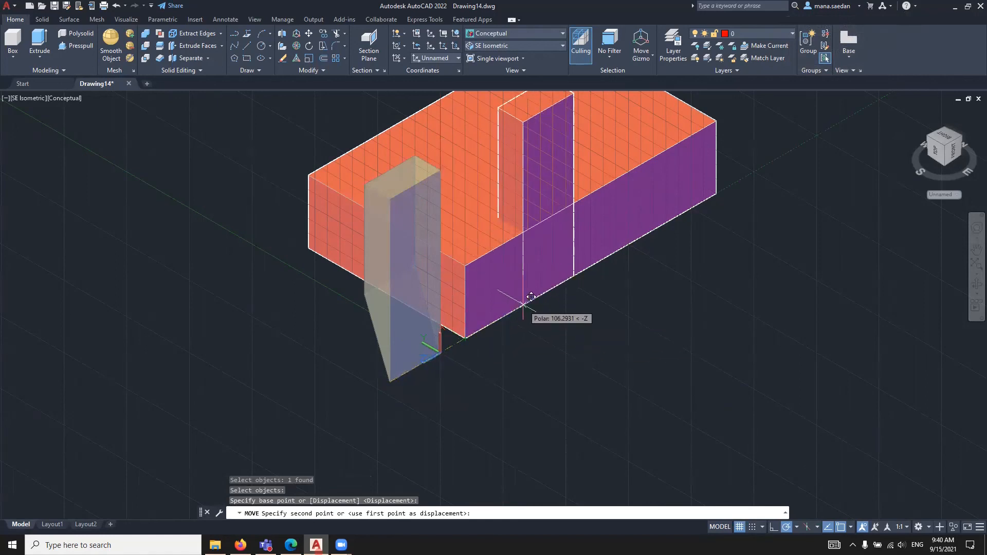
type("140")
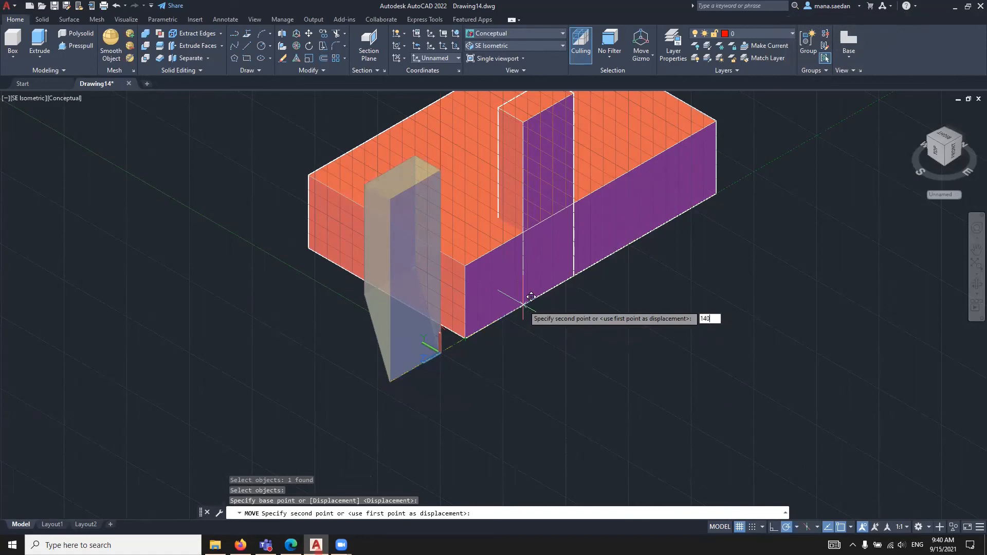
key("Return")
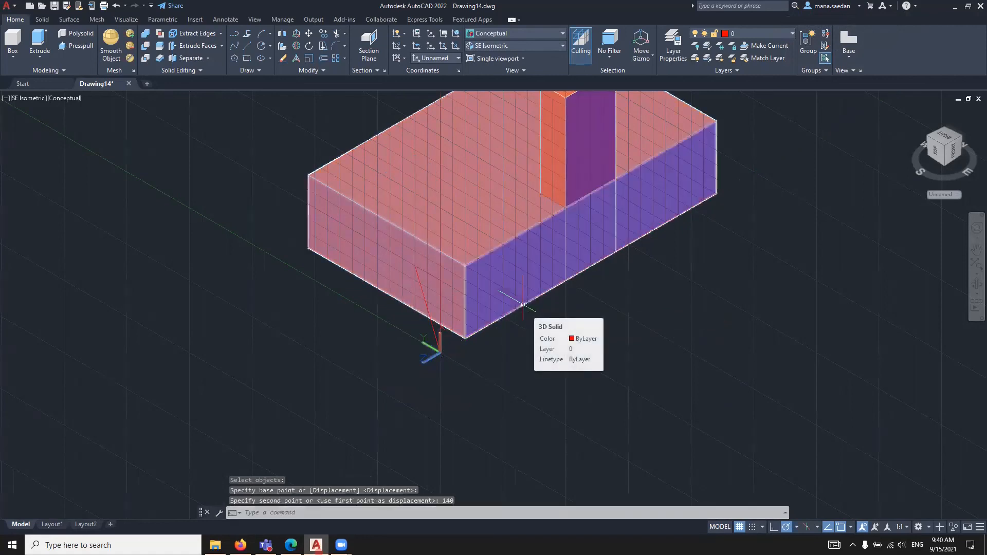
key("Return")
key("Escape")
Subtract the wedge solid from the block to cut the tapered notch
scroll(622, 335, "down", 4)
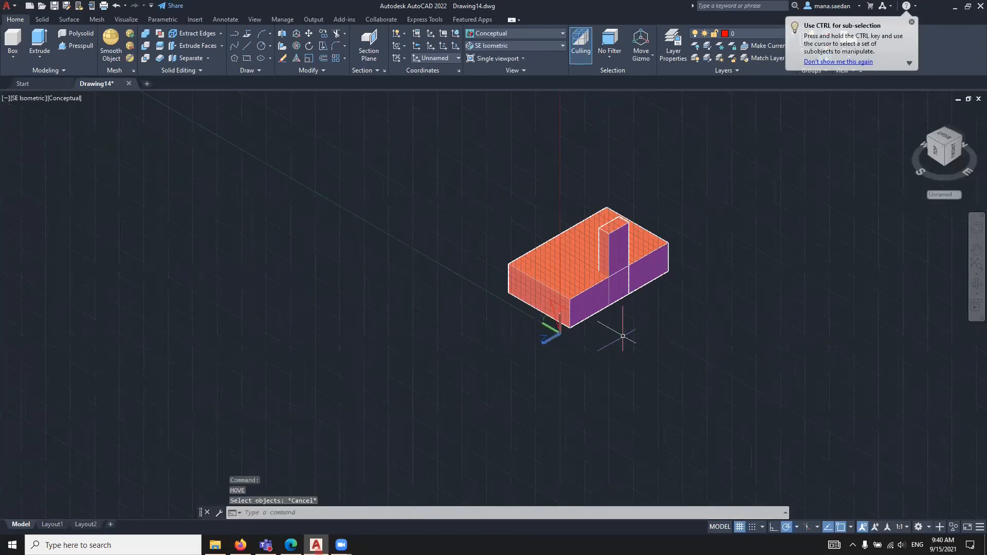
scroll(651, 278, "up", 2)
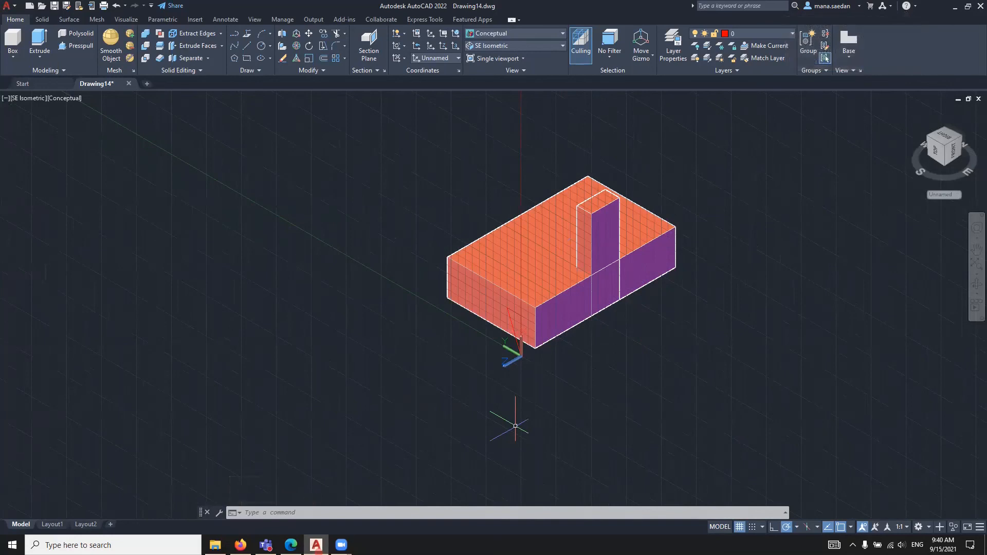
type("SU")
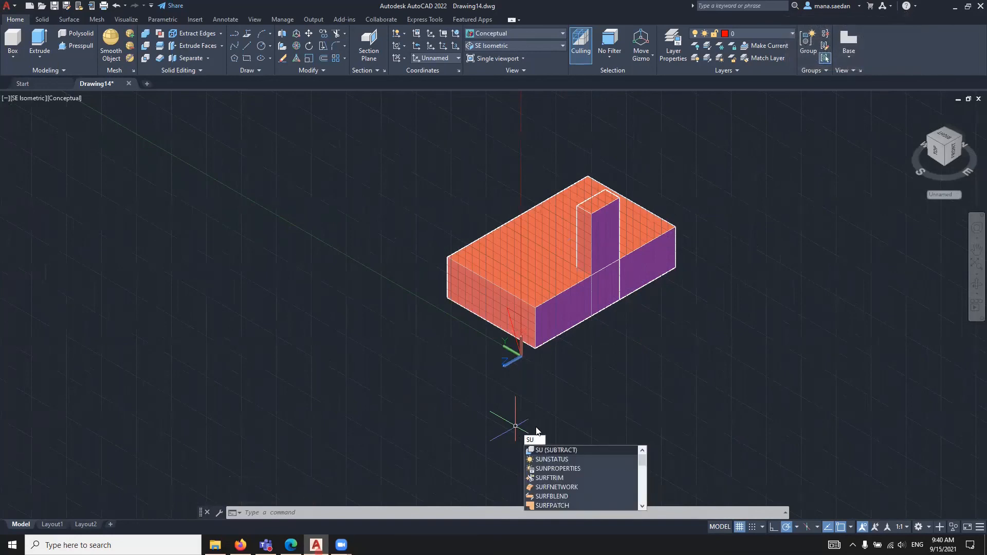
left_click(558, 451)
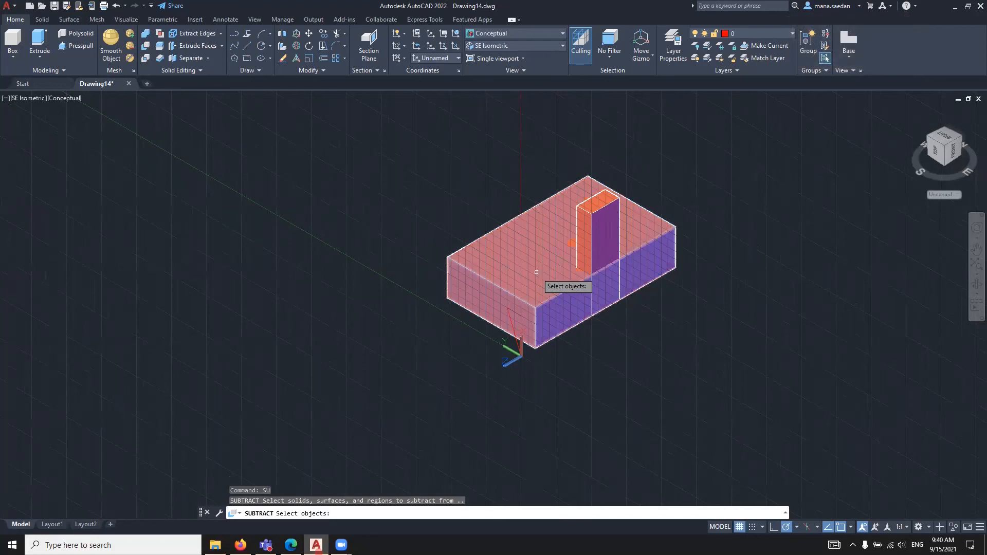
left_click(536, 272)
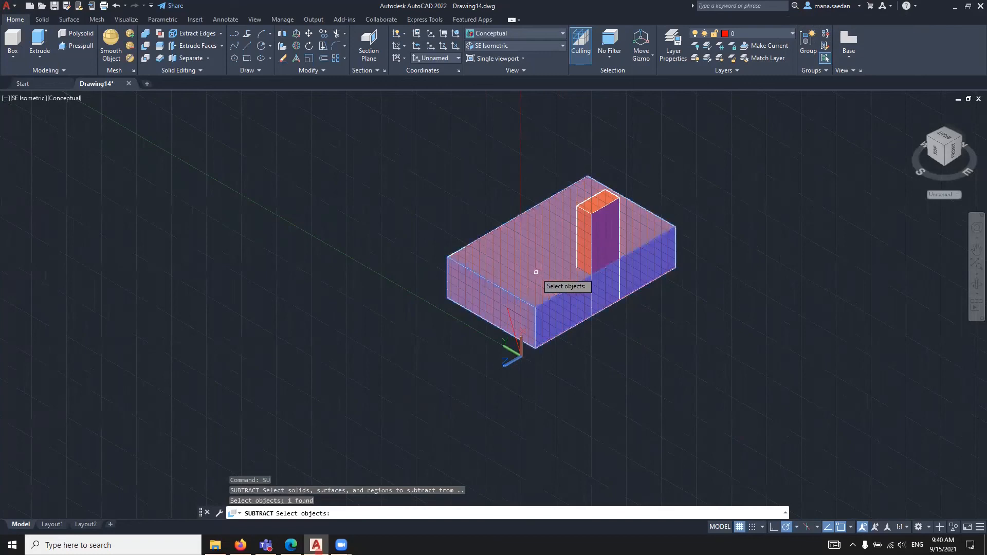
key("Return")
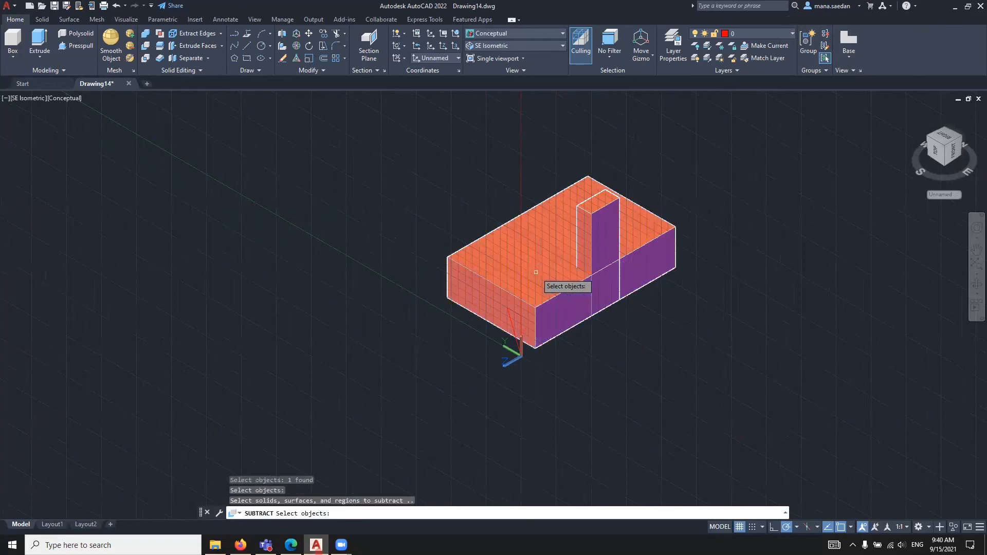
left_click(594, 235)
key("Return")
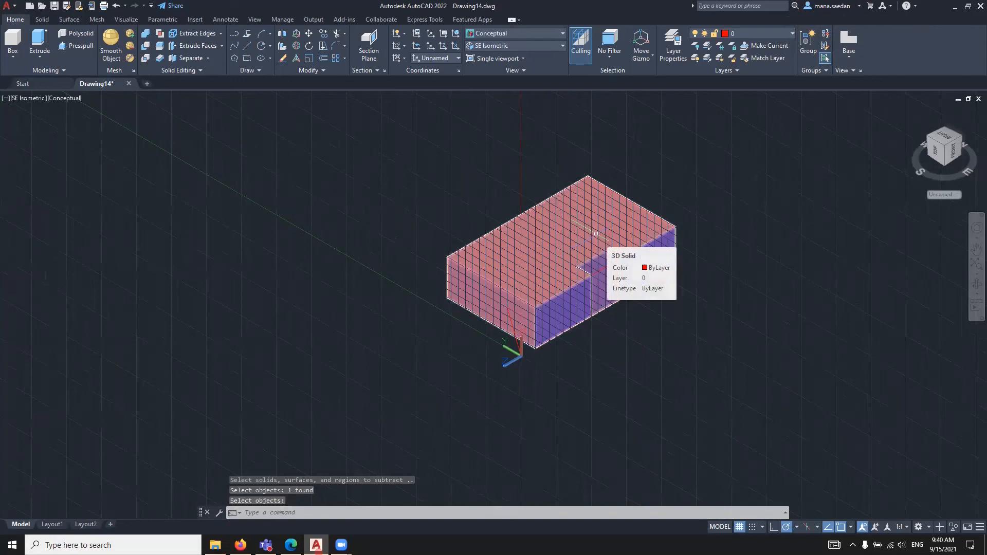
scroll(730, 339, "up", 4)
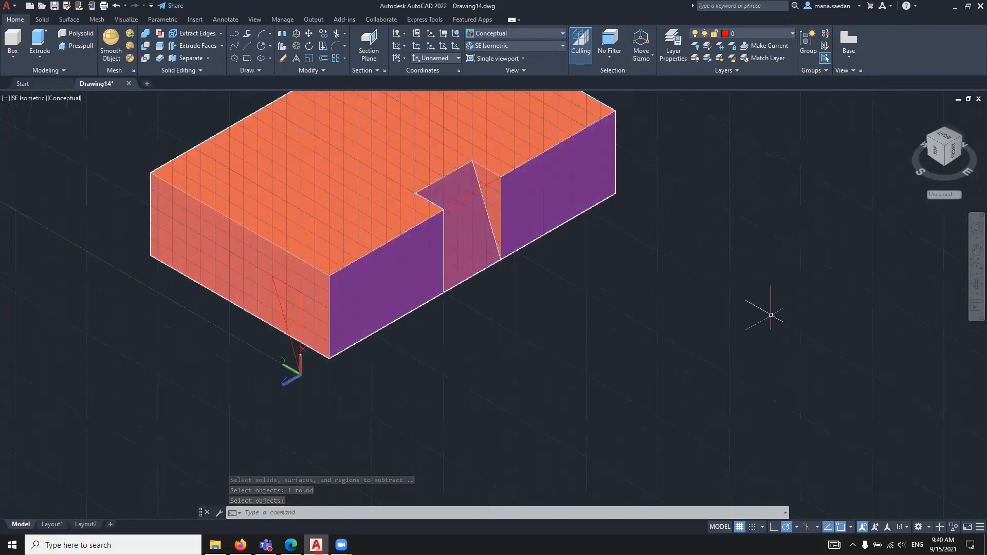